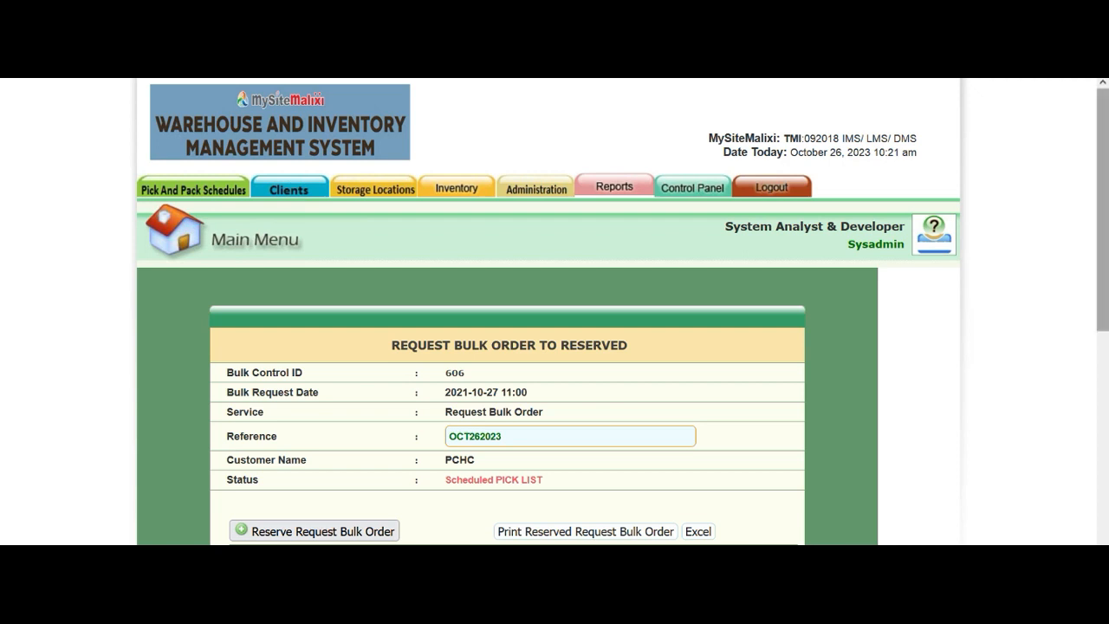
# Step: Review the reserved bulk order's item SKU, description, bulk quantity and Pre-Pick Summary
pyautogui.moveTo(1103, 210)
pyautogui.mouseDown()
pyautogui.moveTo(1103, 274)
pyautogui.moveTo(1103, 210)
pyautogui.mouseUp()
pyautogui.moveTo(193, 189)
pyautogui.scroll(-5, 555, 312)
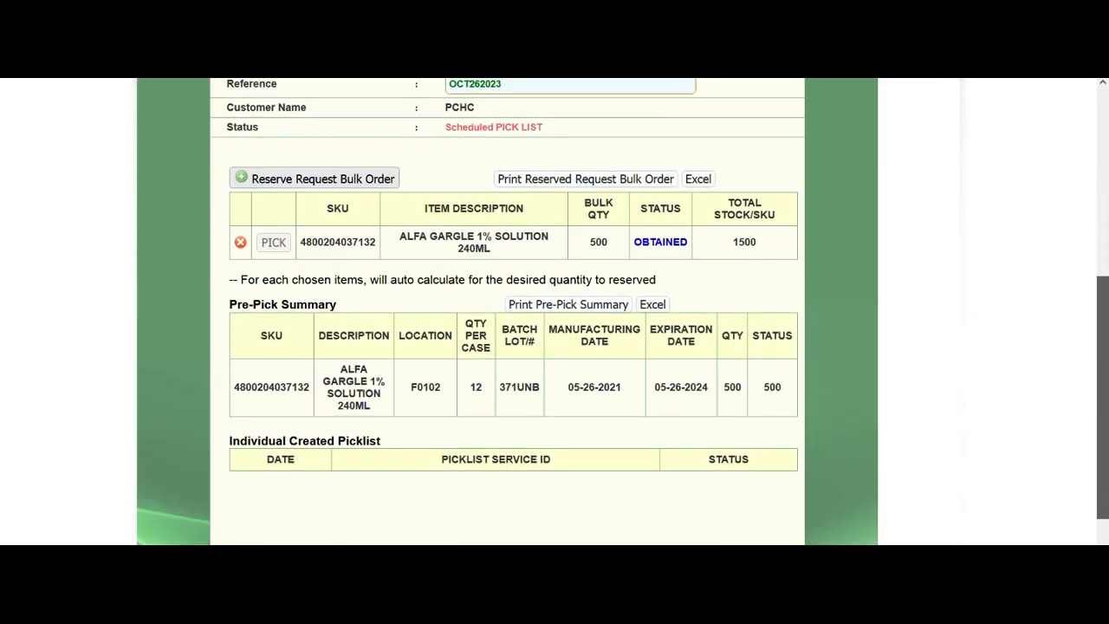
pyautogui.scroll(-2, 555, 312)
pyautogui.scroll(6, 555, 312)
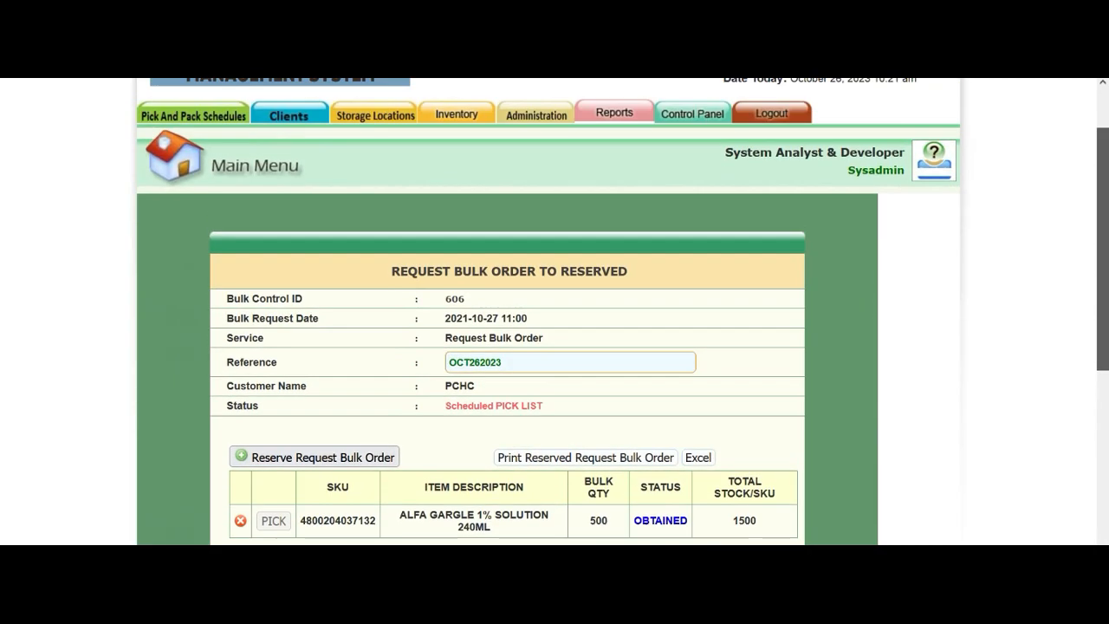
pyautogui.scroll(-5, 555, 312)
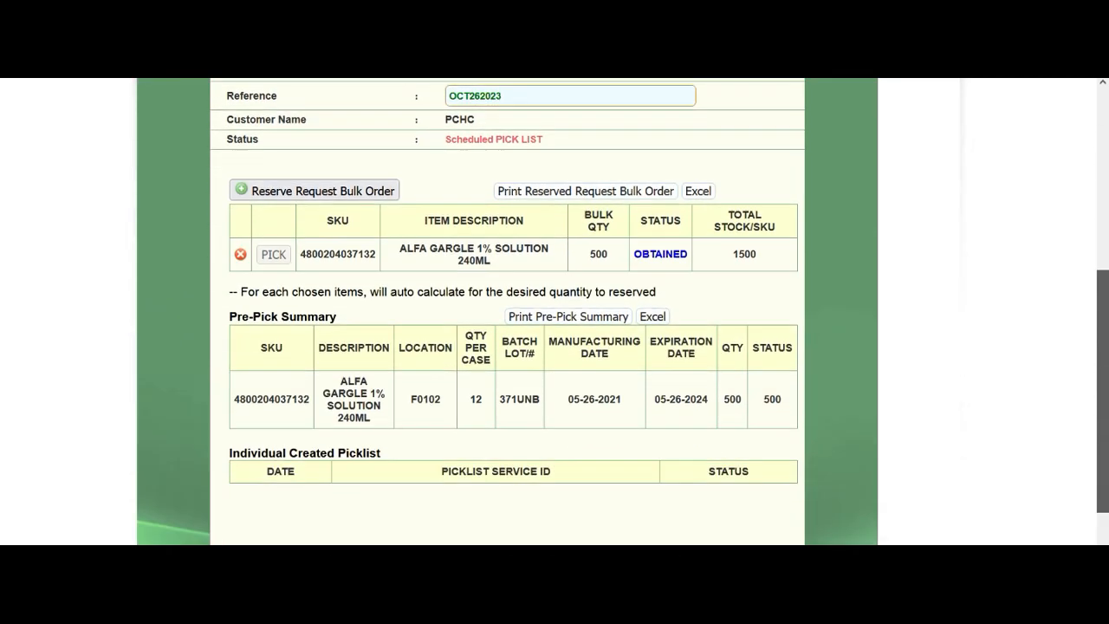
pyautogui.scroll(1, 592, 242)
pyautogui.moveTo(590, 243); pyautogui.dragTo(602, 243)
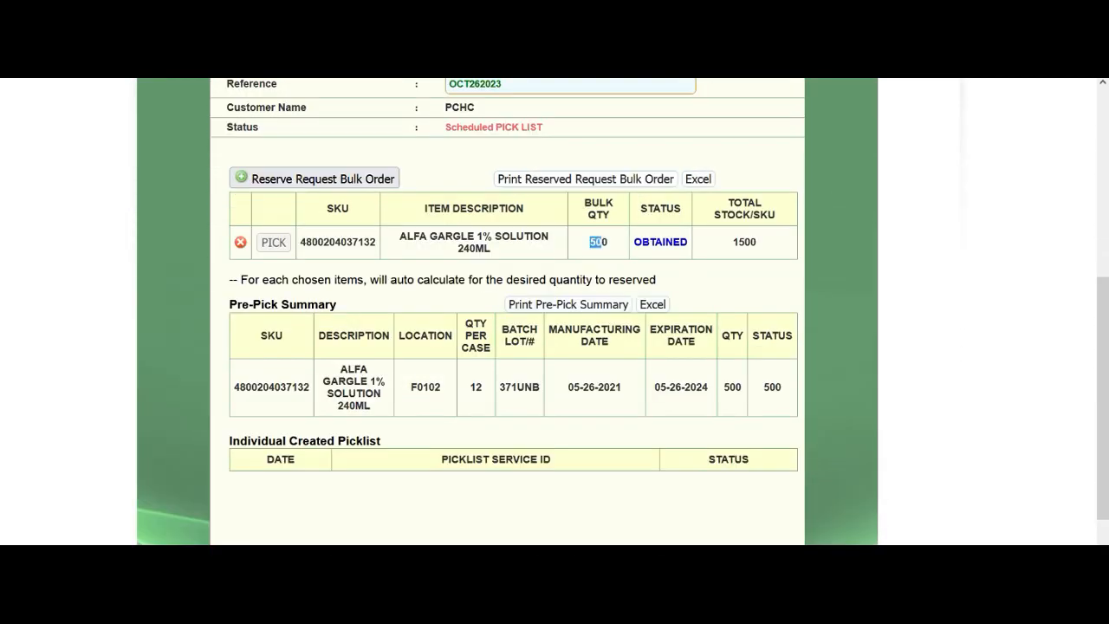
pyautogui.moveTo(376, 243); pyautogui.dragTo(299, 243)
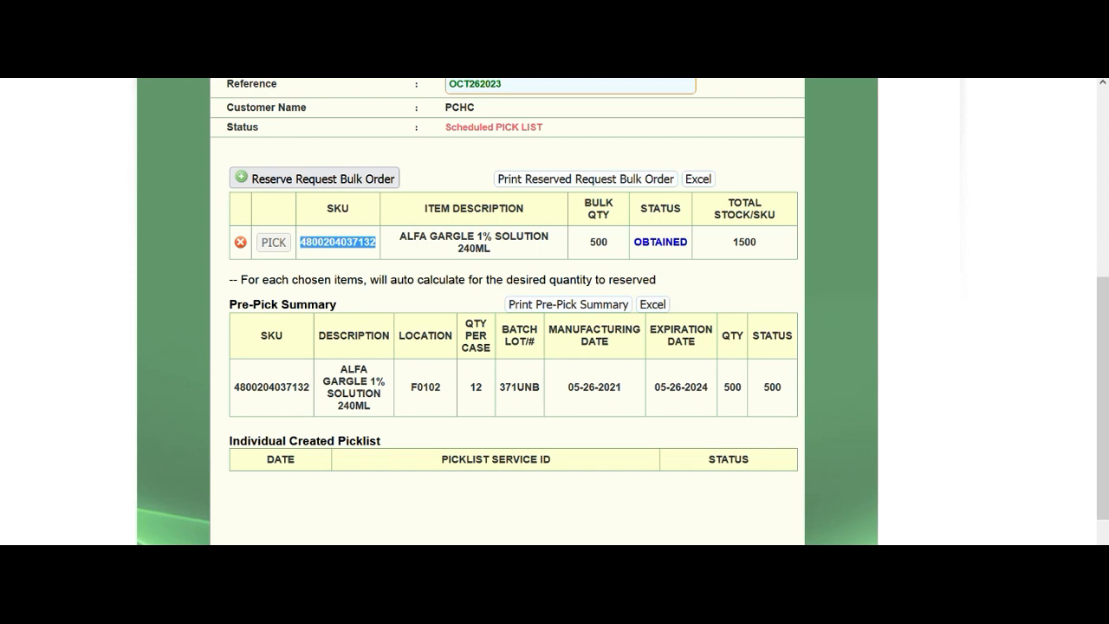
pyautogui.moveTo(399, 236); pyautogui.dragTo(491, 248)
pyautogui.click(492, 248)
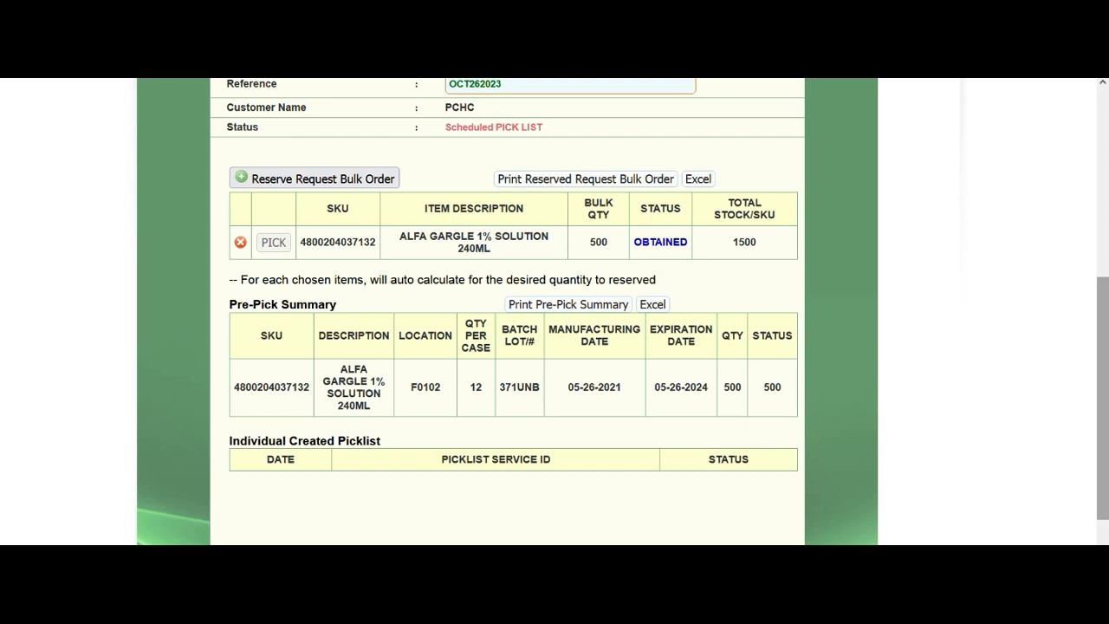
pyautogui.moveTo(1103, 399)
pyautogui.mouseDown()
pyautogui.moveTo(1102, 374)
pyautogui.moveTo(1102, 389)
pyautogui.mouseUp()
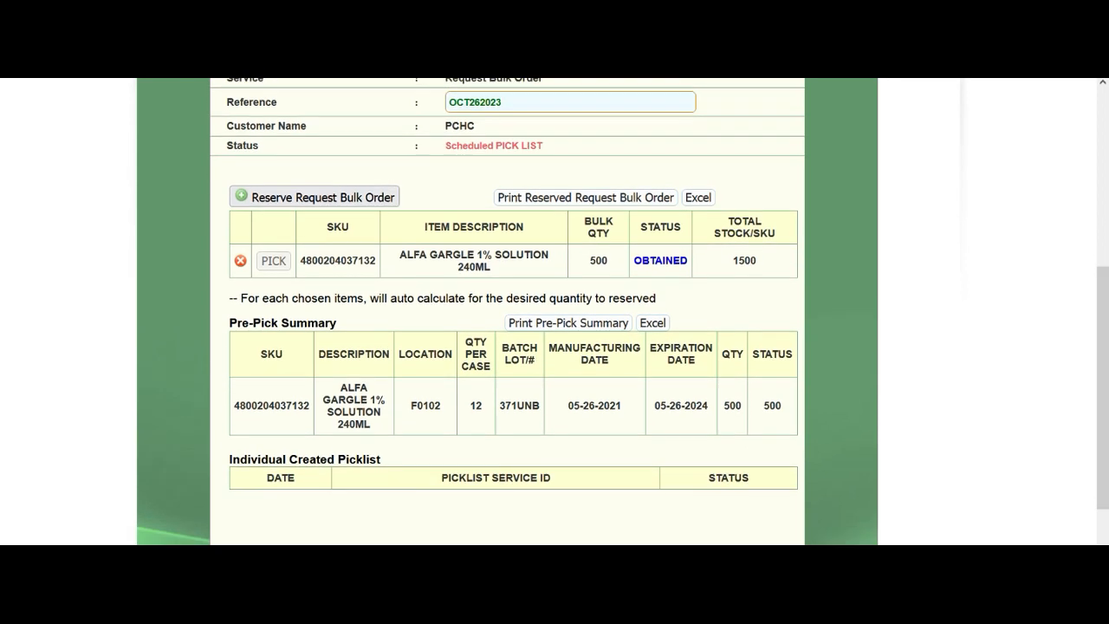
pyautogui.tripleClick(475, 258)
pyautogui.moveTo(300, 260); pyautogui.dragTo(376, 260)
pyautogui.click(382, 262)
# Step: Create a pick list from the bulk order and add it to the 10:00 am slot on October 26, 2023
pyautogui.moveTo(1103, 389); pyautogui.dragTo(1103, 444)
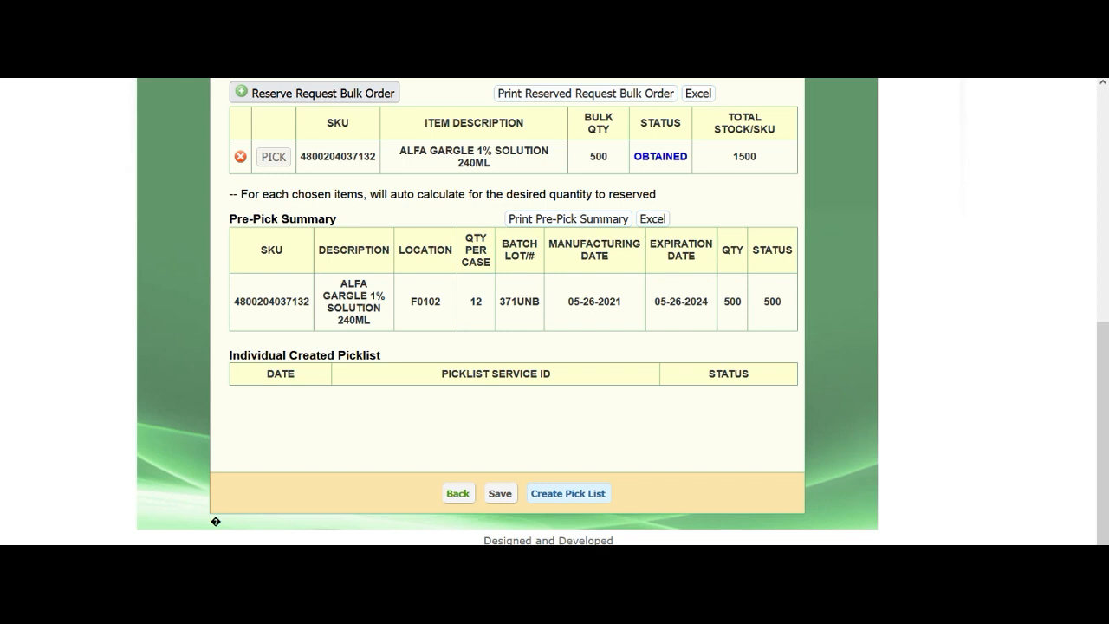
pyautogui.click(568, 493)
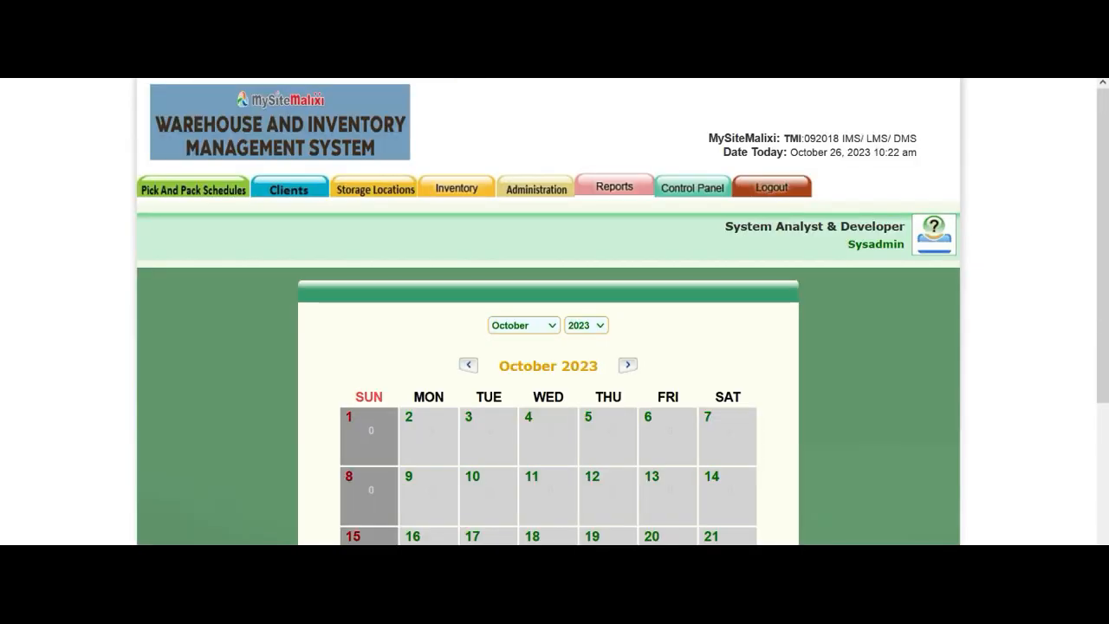
pyautogui.scroll(-5, 555, 347)
pyautogui.scroll(1, 555, 347)
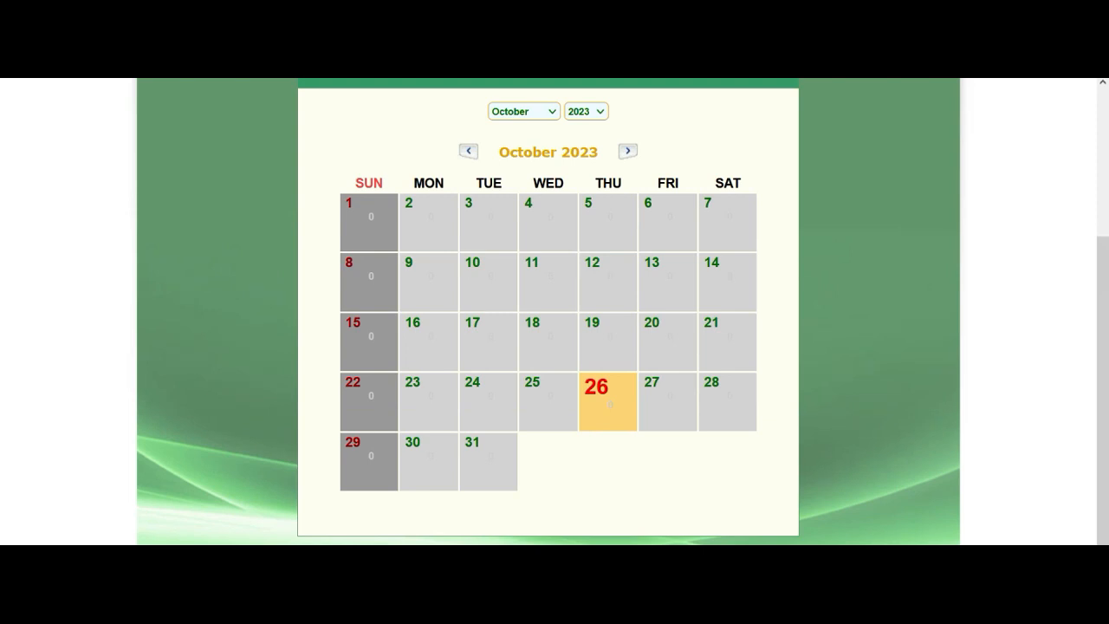
pyautogui.click(608, 401)
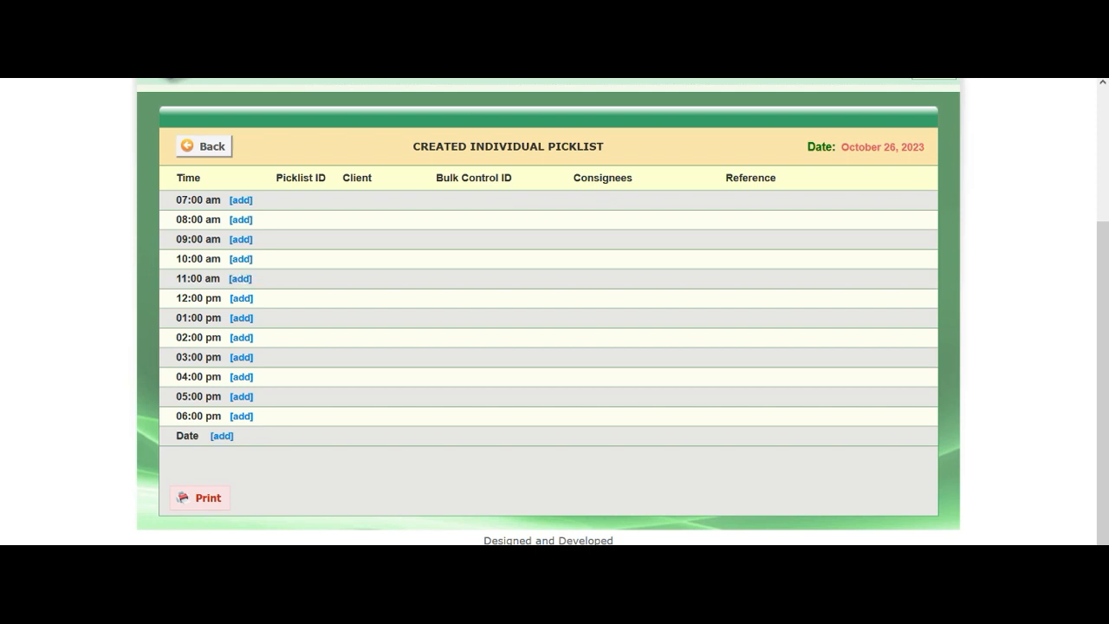
pyautogui.click(241, 259)
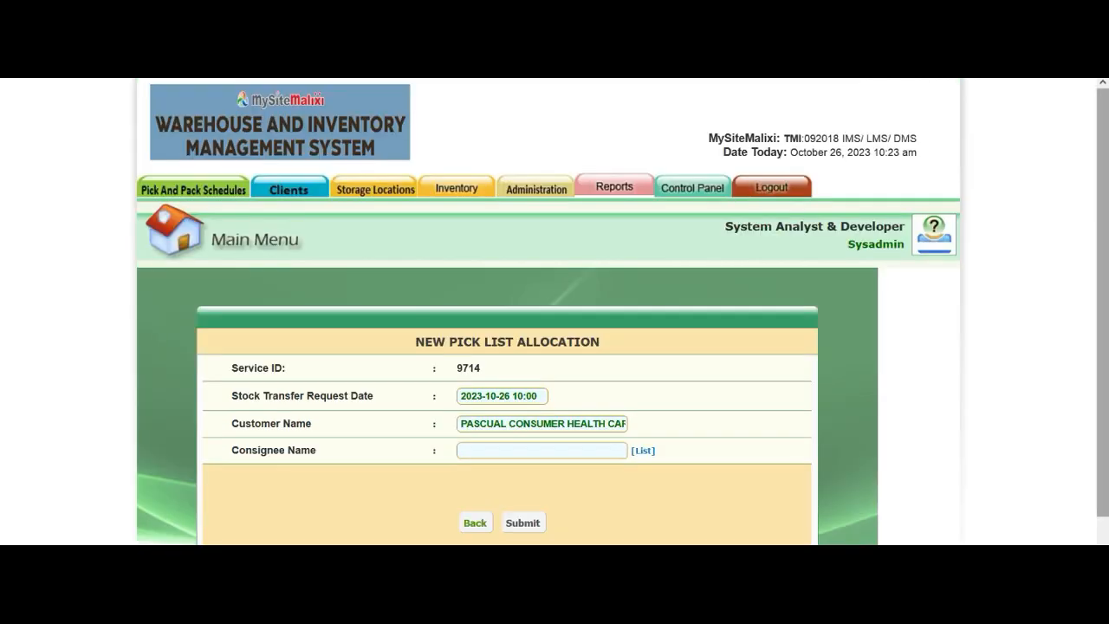
# Step: Check the service ID, stock transfer request date, current date and full customer name for the new pick list allocation
pyautogui.scroll(-1, 555, 312)
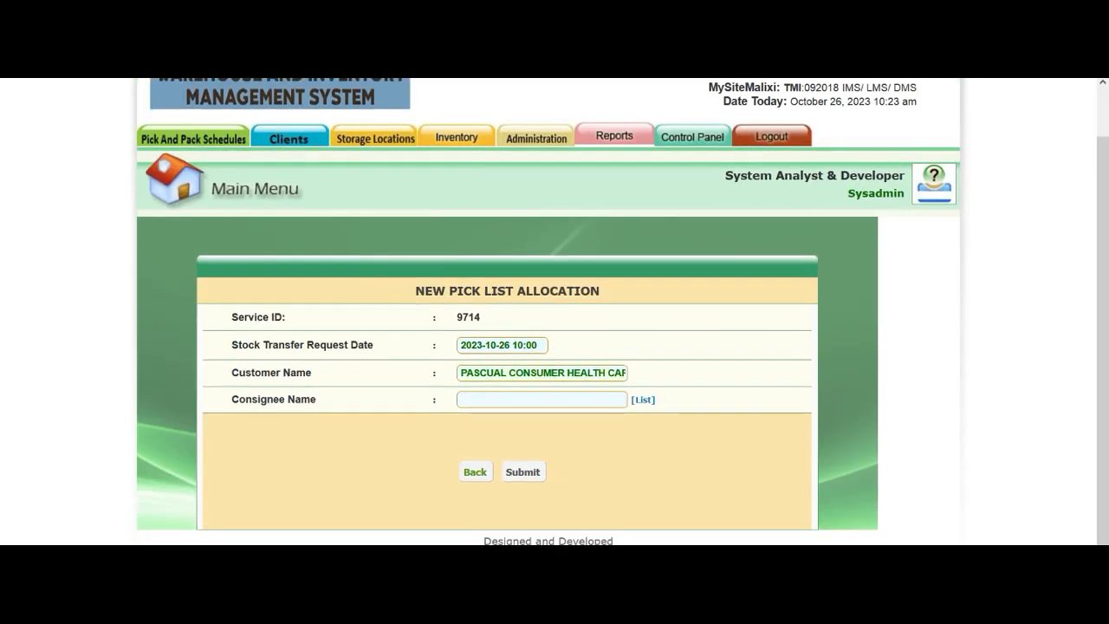
pyautogui.moveTo(482, 317); pyautogui.dragTo(231, 317)
pyautogui.click(229, 318)
pyautogui.moveTo(231, 345); pyautogui.dragTo(374, 345)
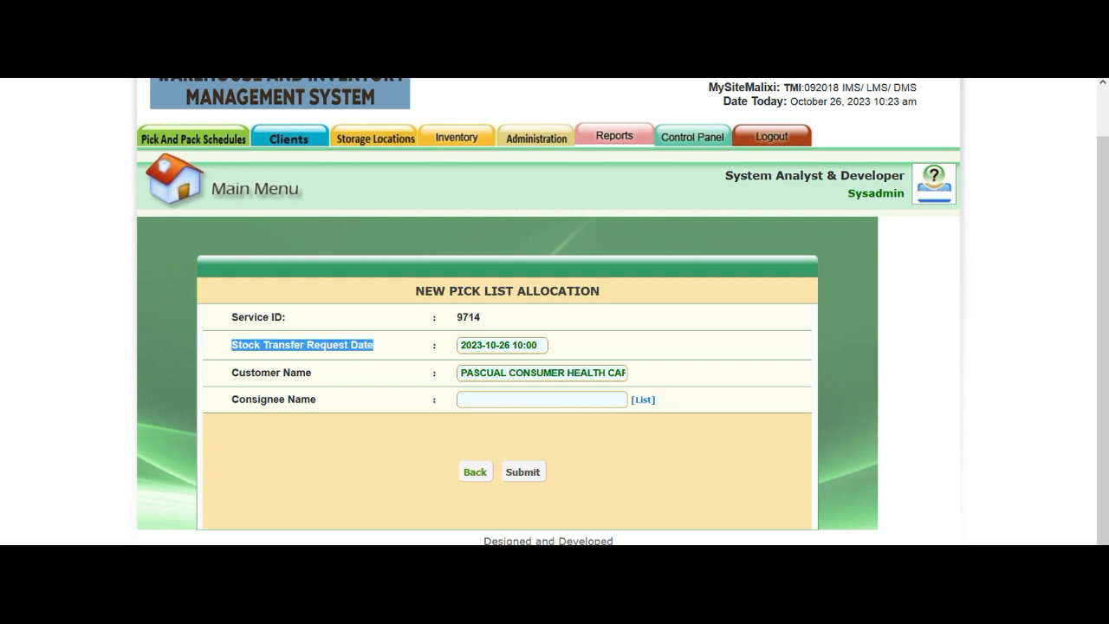
pyautogui.click(376, 346)
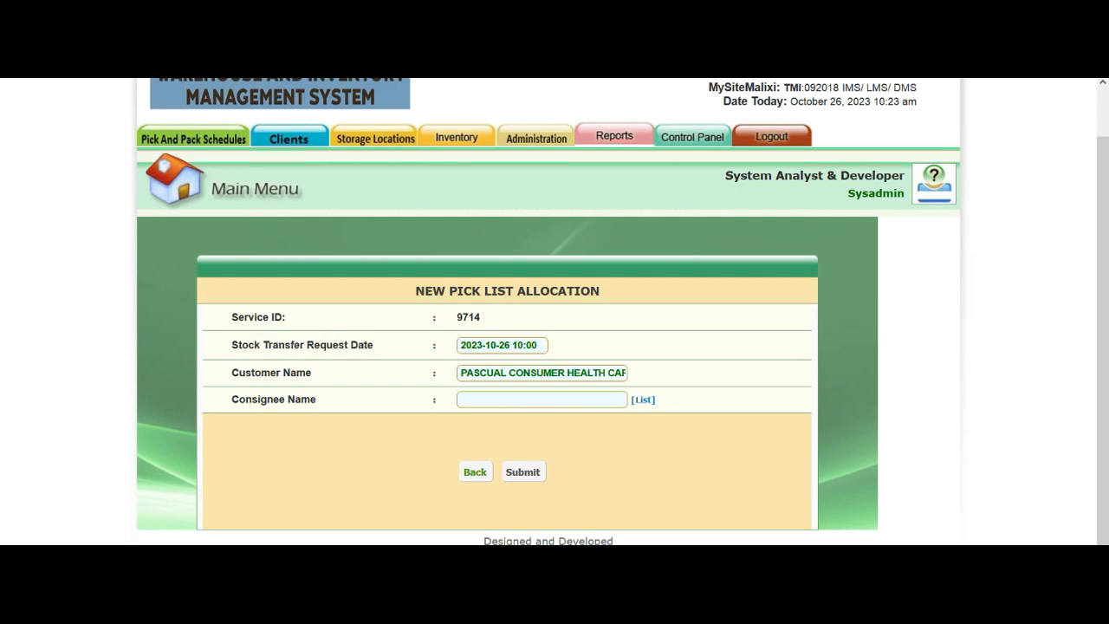
pyautogui.moveTo(790, 102); pyautogui.dragTo(709, 87)
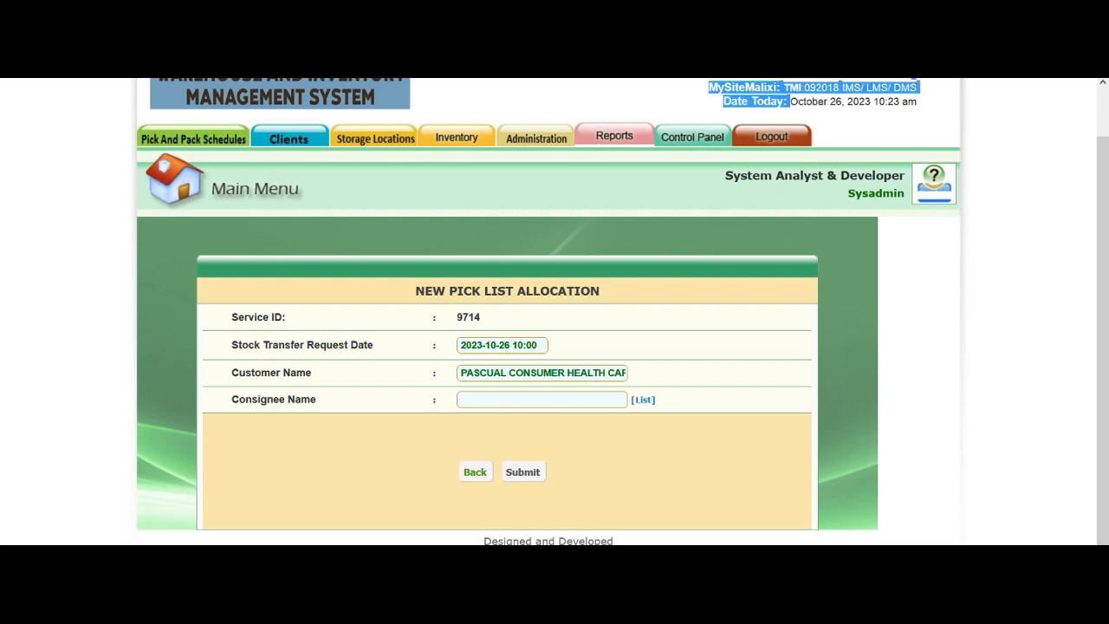
pyautogui.click(792, 102)
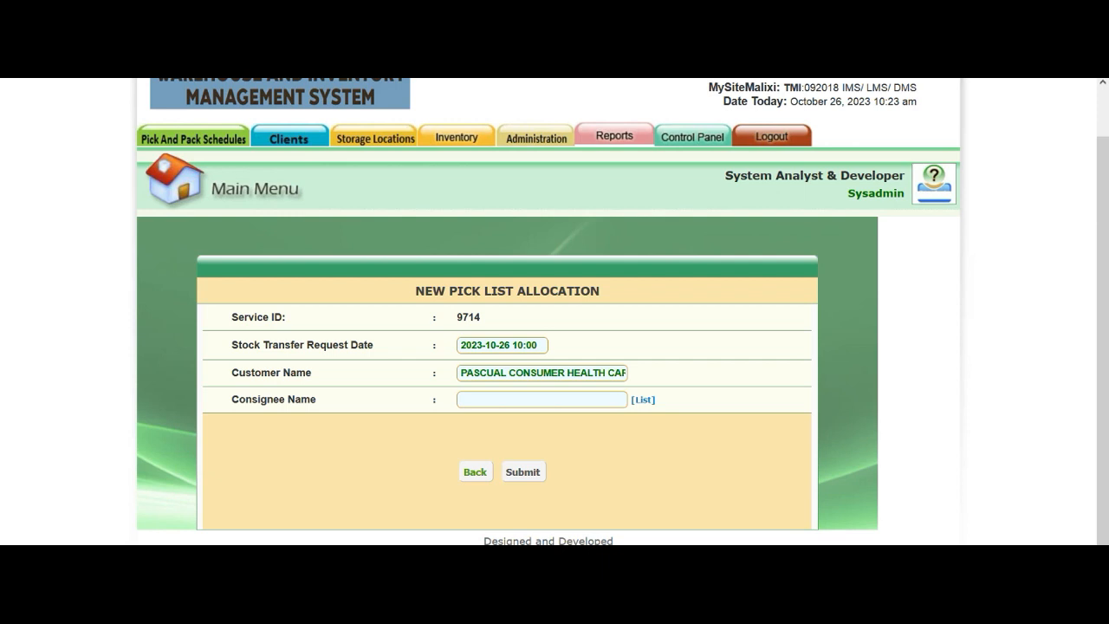
pyautogui.moveTo(790, 102); pyautogui.dragTo(709, 87)
pyautogui.click(792, 102)
pyautogui.moveTo(507, 374); pyautogui.dragTo(659, 374)
pyautogui.click(676, 373)
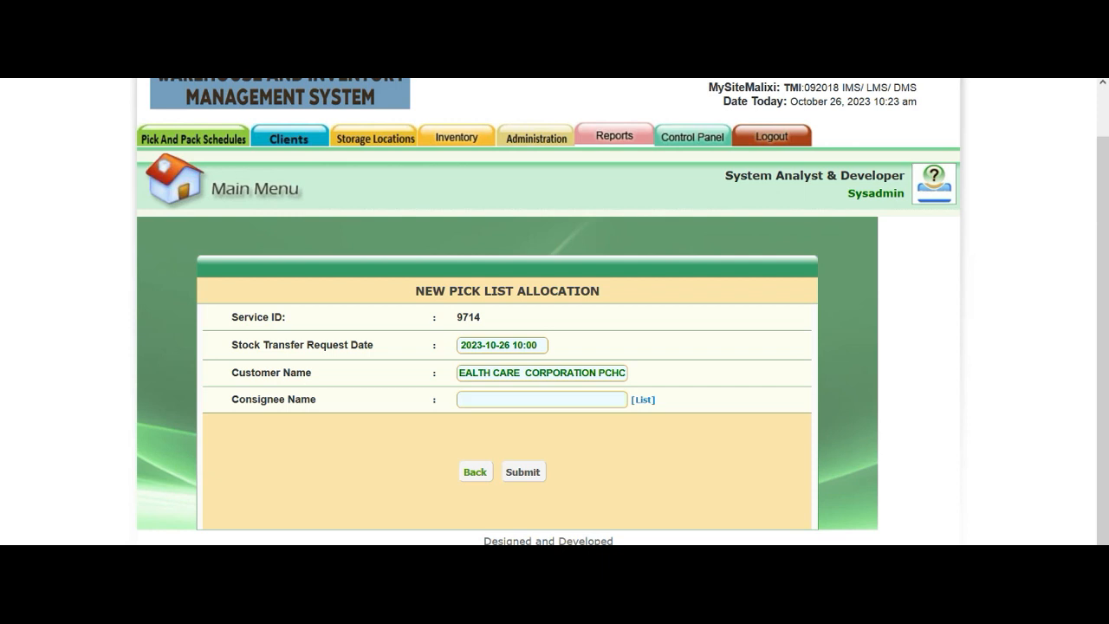
# Step: Choose UERM from the consignee list and submit the new pick list allocation
pyautogui.click(643, 400)
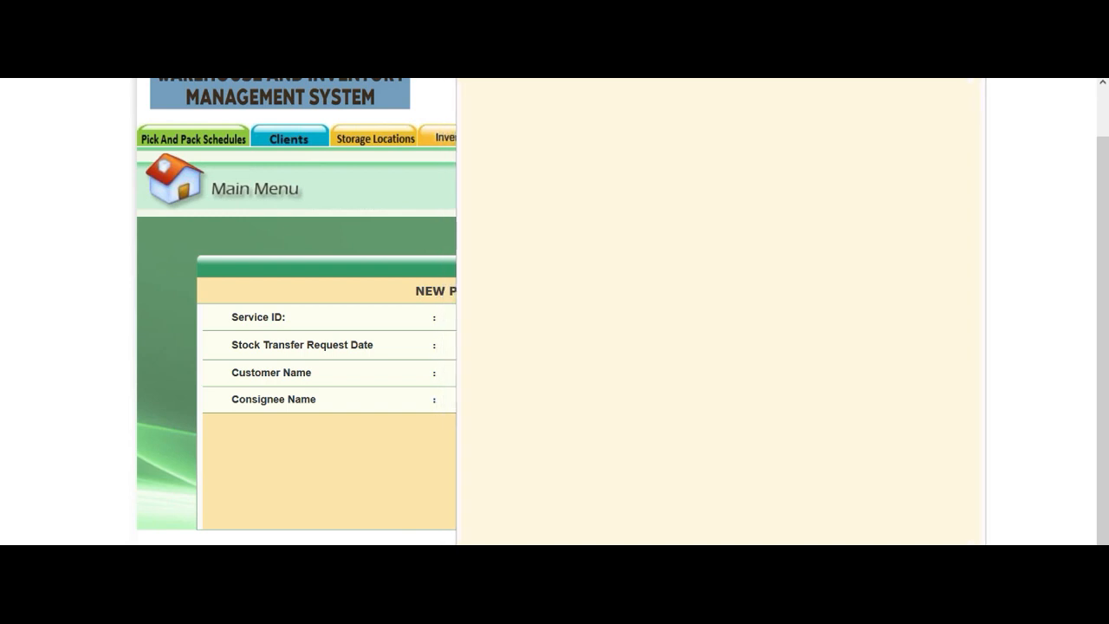
pyautogui.scroll(4, 724, 312)
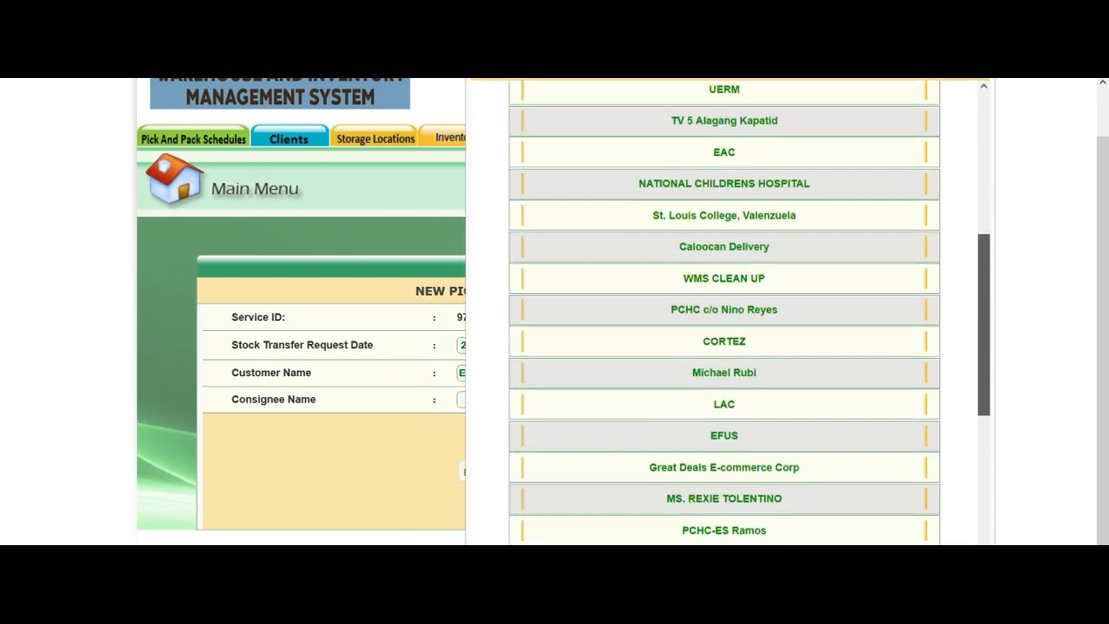
pyautogui.scroll(3, 724, 288)
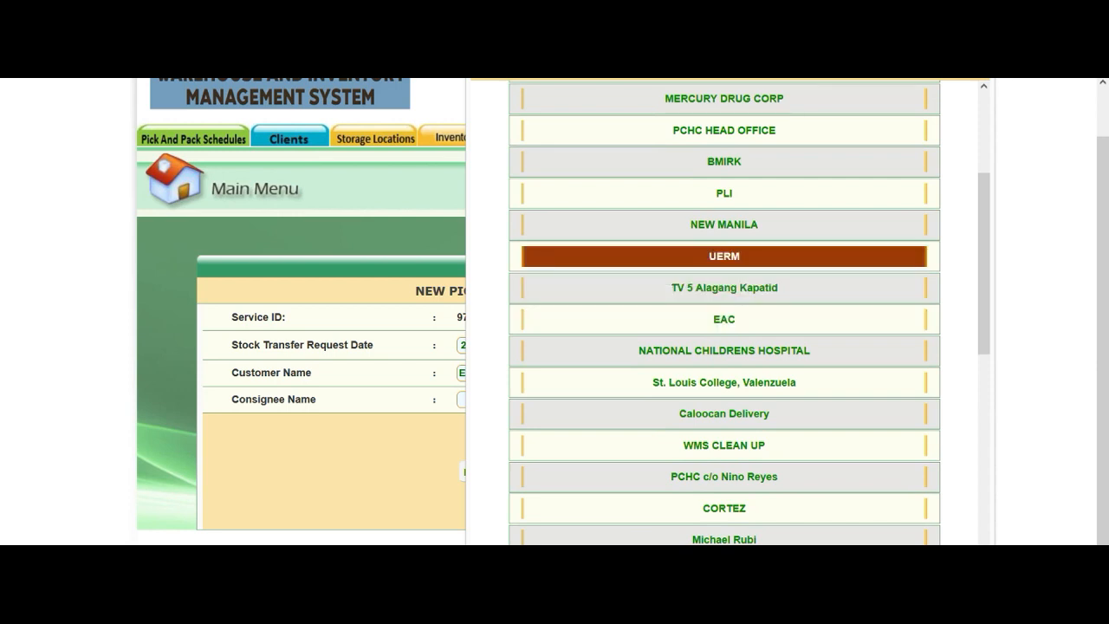
pyautogui.click(724, 256)
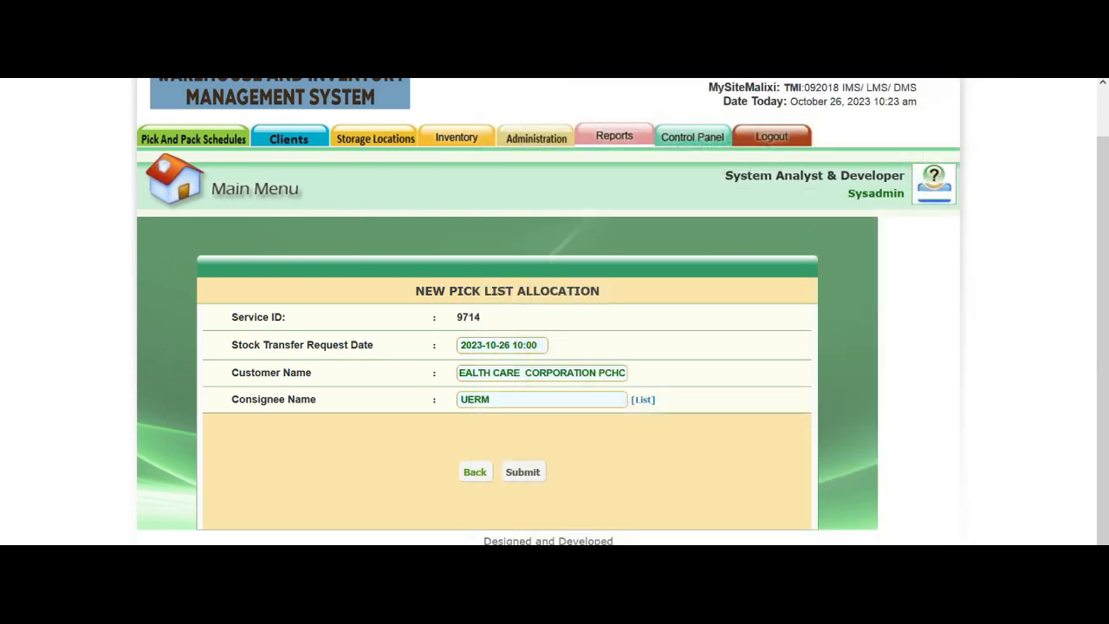
pyautogui.click(523, 472)
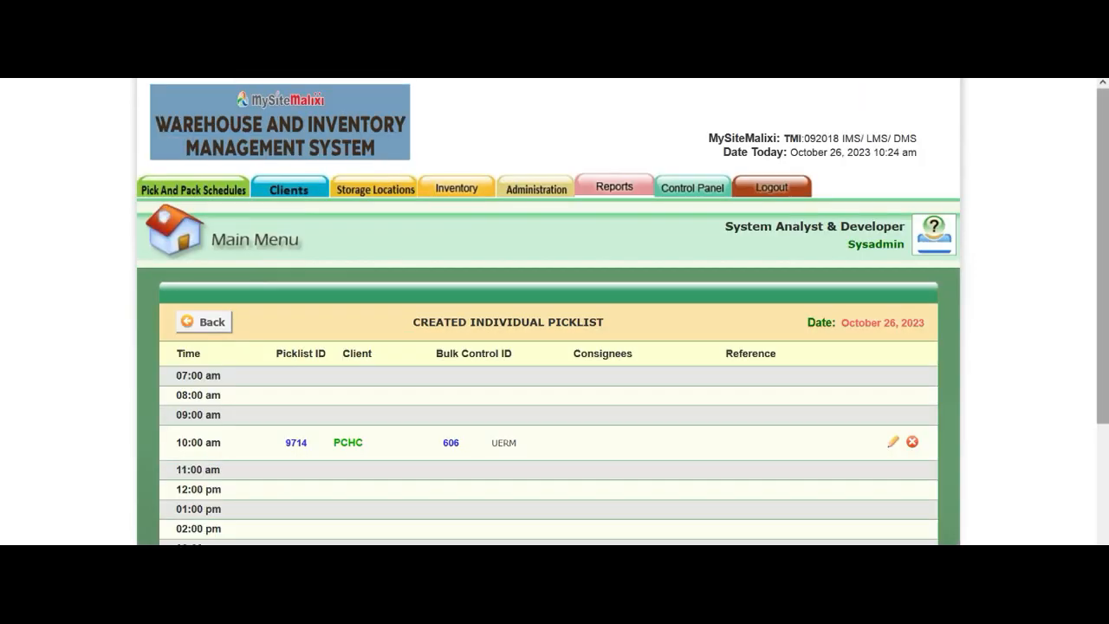
# Step: Open the 10:00 am picklist for consignee UERM from the created individual picklists
pyautogui.moveTo(1103, 256); pyautogui.dragTo(1102, 354)
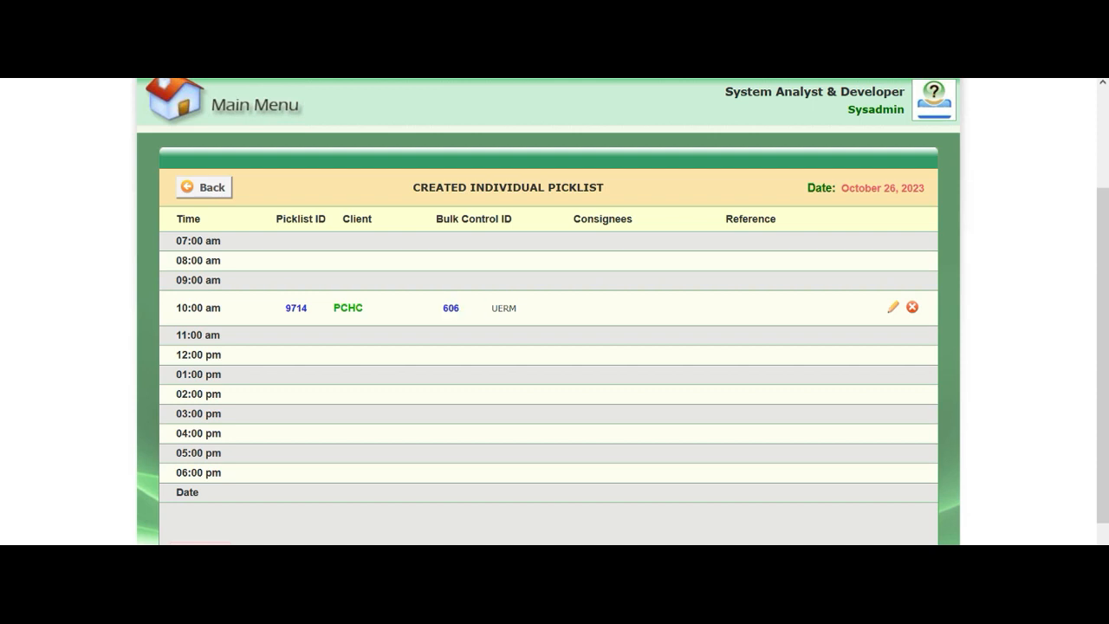
pyautogui.moveTo(519, 309); pyautogui.dragTo(479, 309)
pyautogui.click(479, 309)
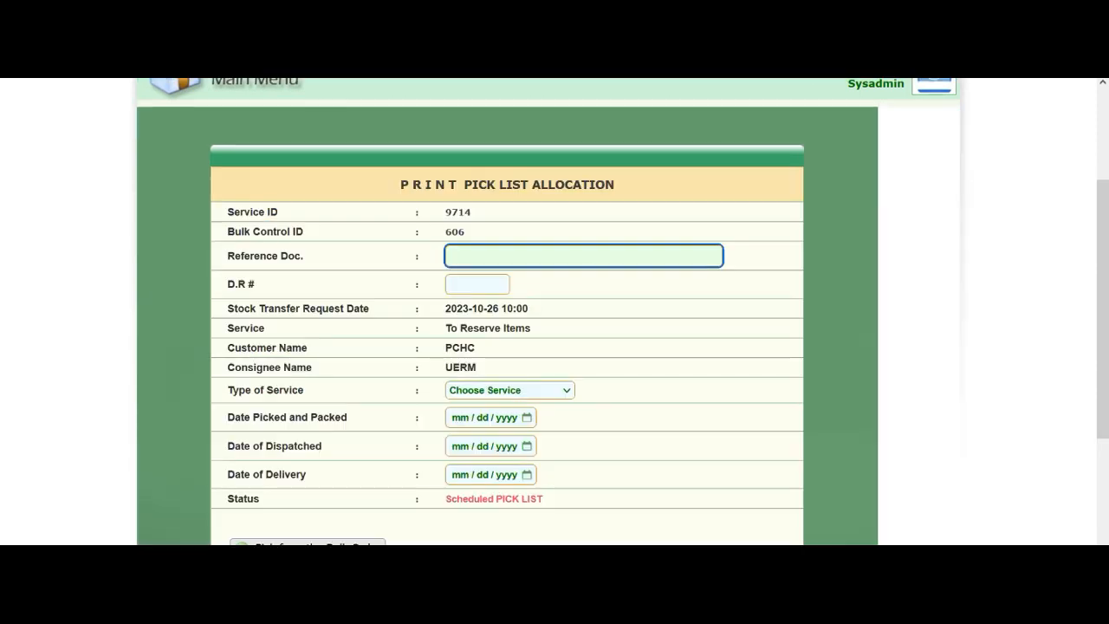
# Step: Examine the pick list allocation's Service ID, Bulk Control ID and remaining header fields
pyautogui.click(583, 256)
pyautogui.click(659, 284)
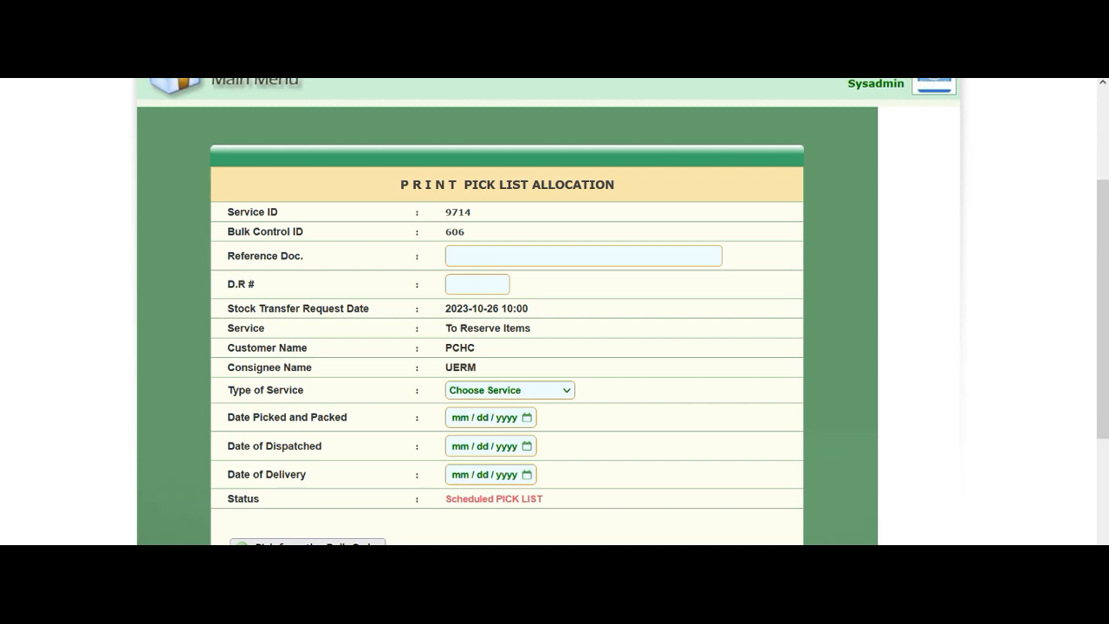
pyautogui.moveTo(307, 232); pyautogui.dragTo(228, 213)
pyautogui.click(250, 215)
pyautogui.click(232, 214)
pyautogui.moveTo(307, 232); pyautogui.dragTo(228, 232)
pyautogui.click(232, 233)
pyautogui.scroll(-2, 623, 312)
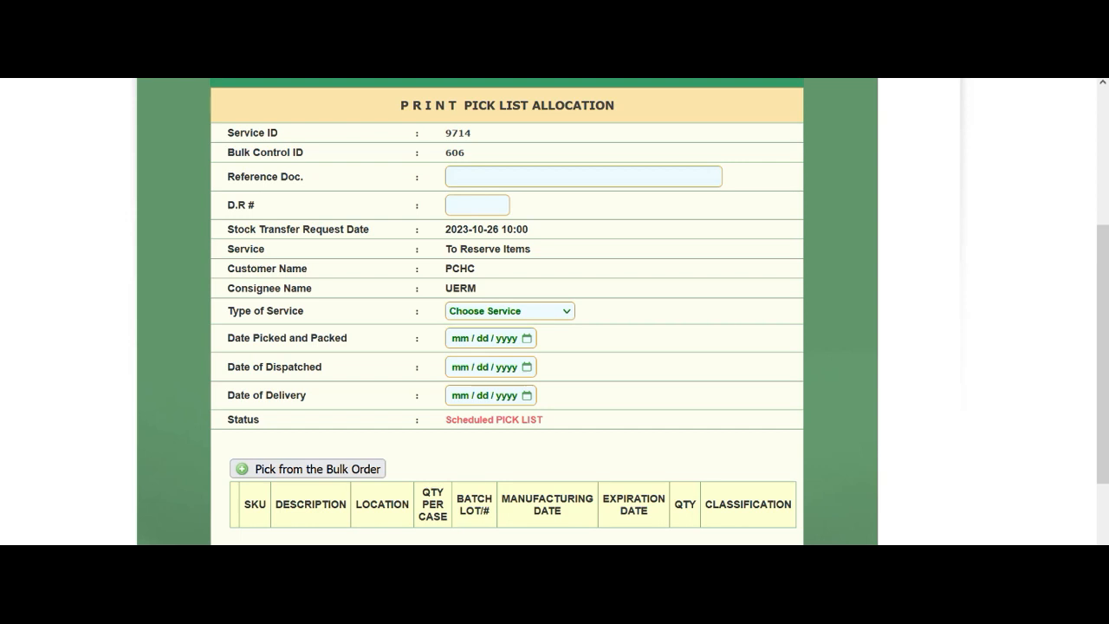
pyautogui.moveTo(466, 152); pyautogui.dragTo(436, 153)
pyautogui.click(435, 153)
pyautogui.moveTo(307, 153); pyautogui.dragTo(227, 153)
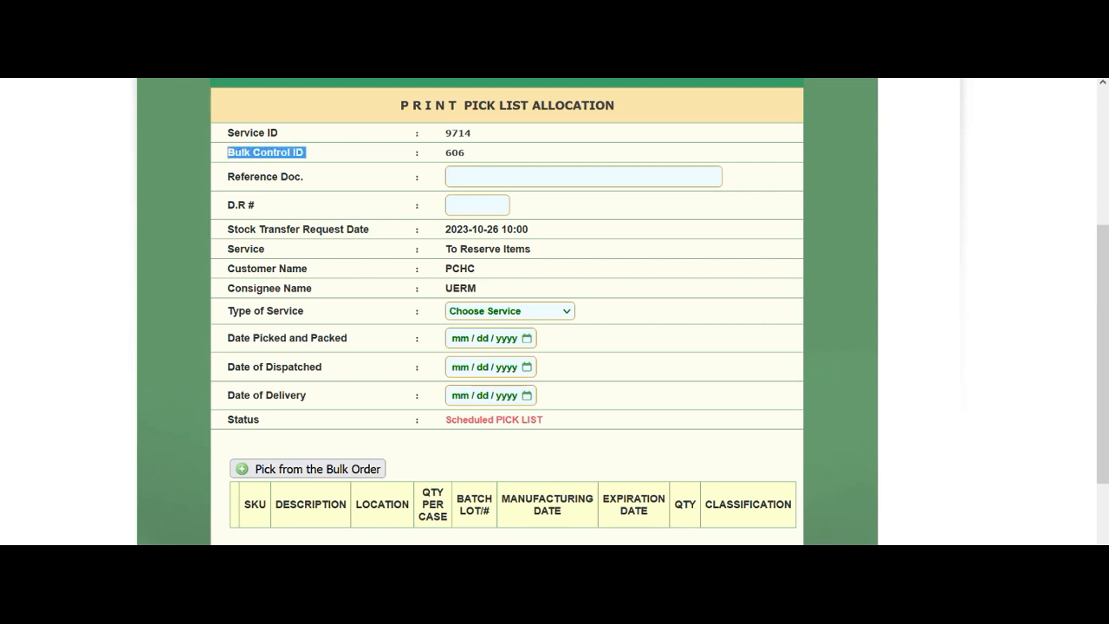
pyautogui.click(227, 152)
# Step: Set the pick list's reference document to OCT262023-1
pyautogui.click(520, 177)
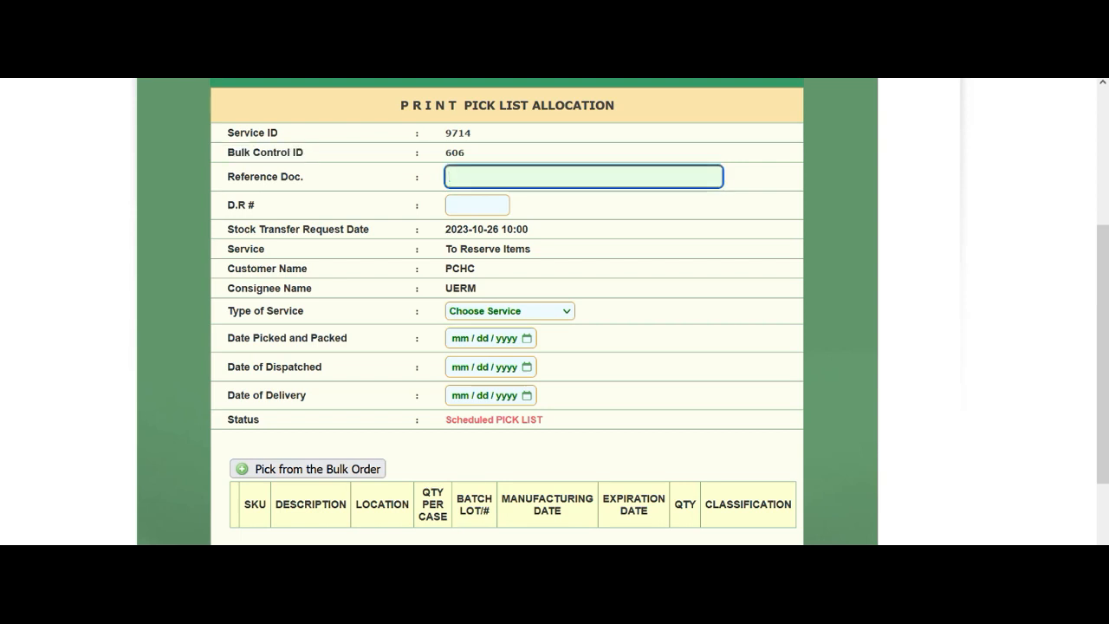
pyautogui.write('OCT')
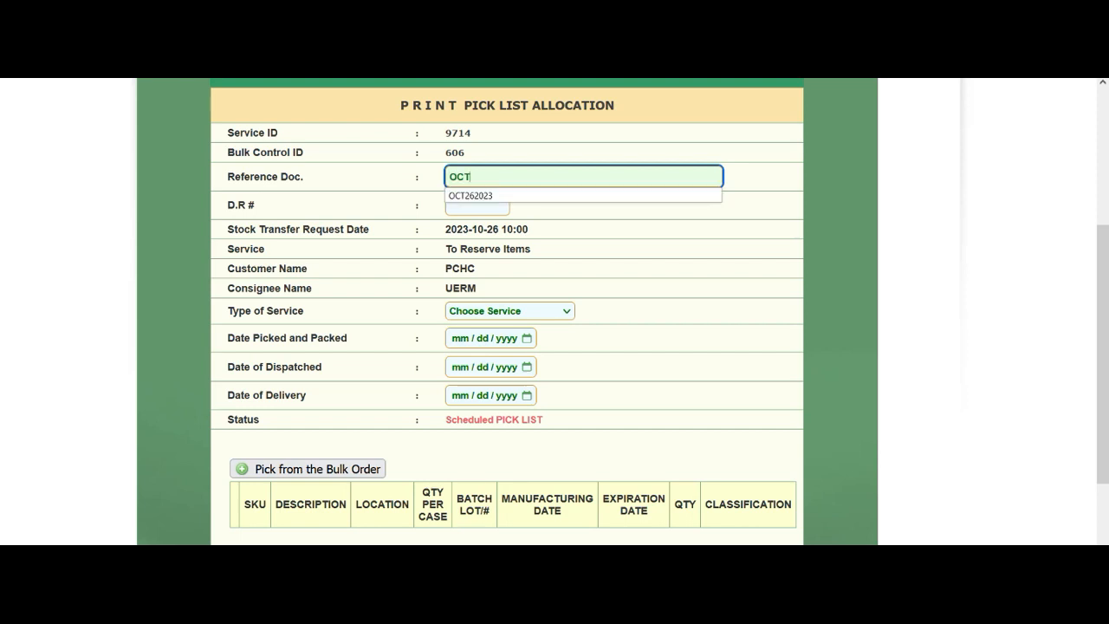
pyautogui.press('Down')
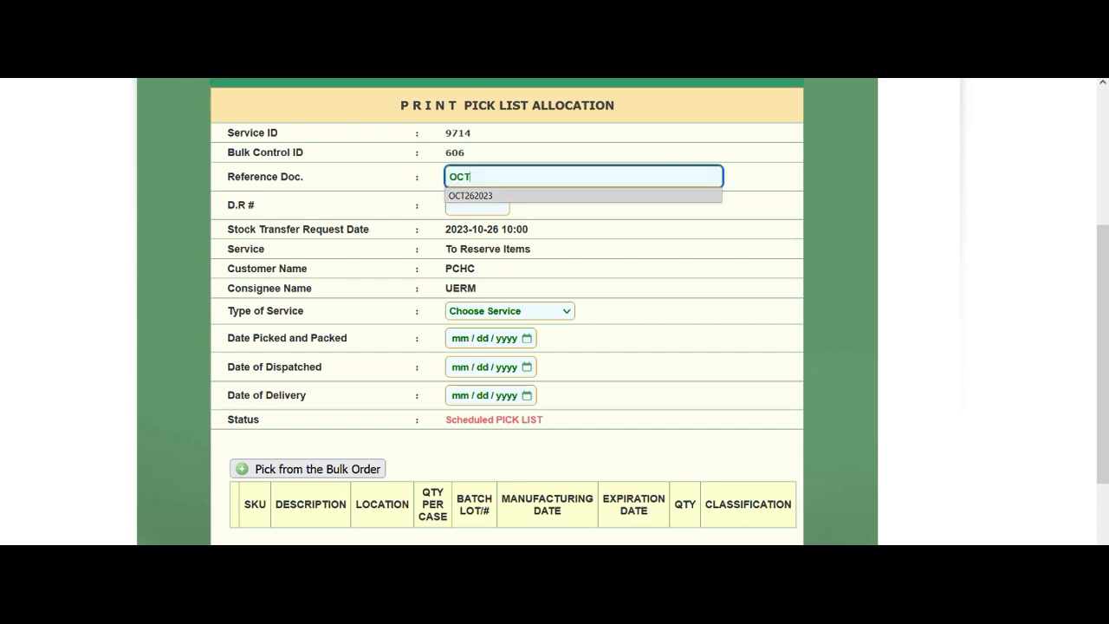
pyautogui.press('Return')
pyautogui.write('-1')
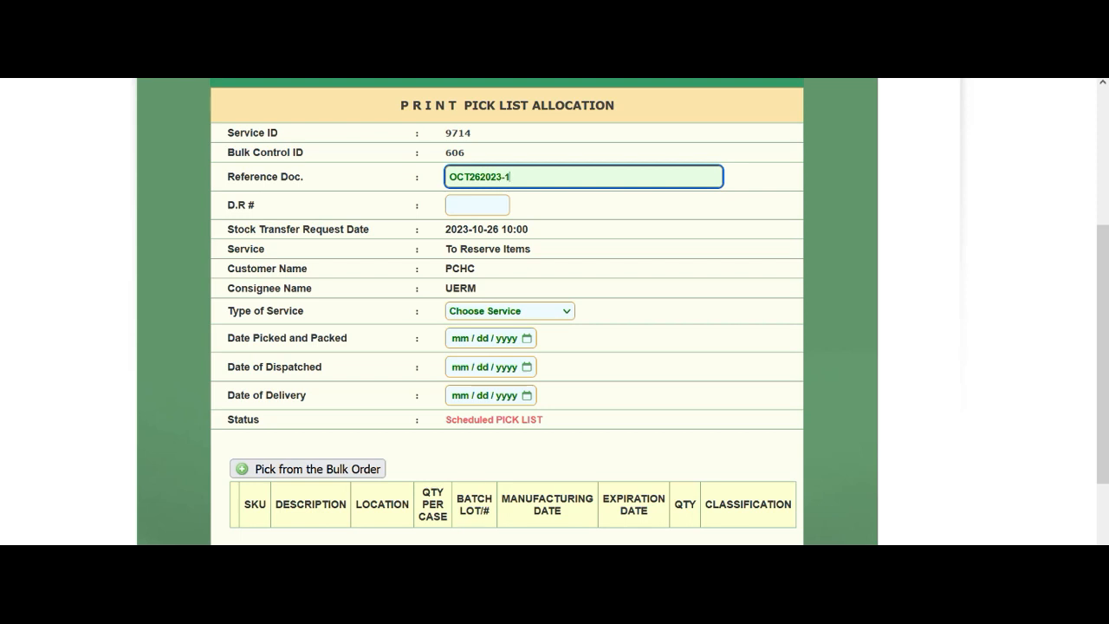
# Step: Enter DR-OCT26 as the pick list's D.R #
pyautogui.click(474, 207)
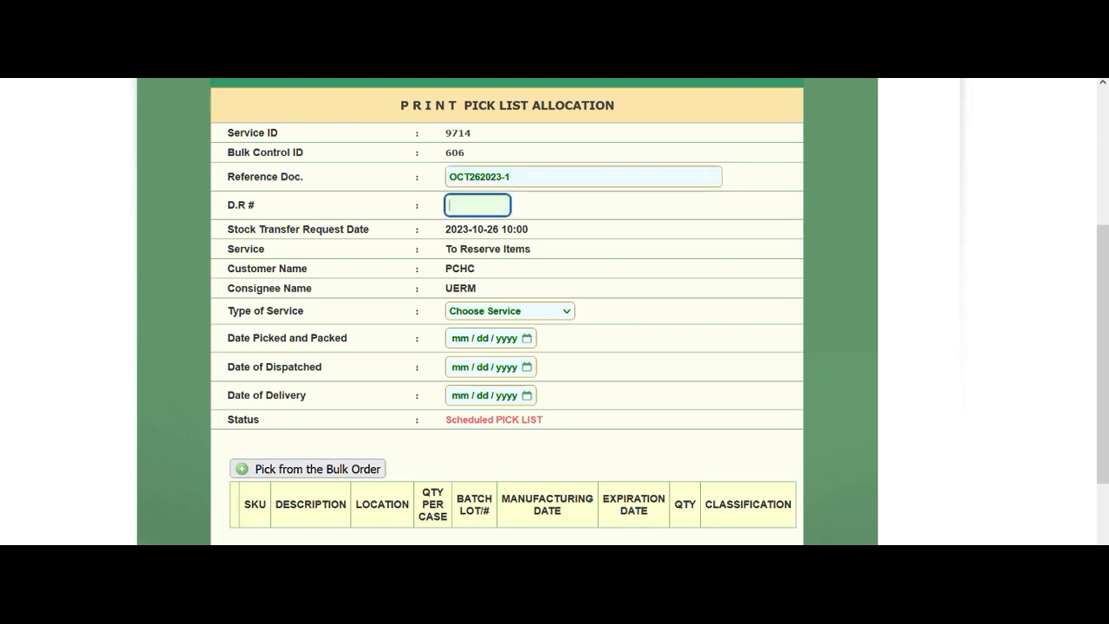
pyautogui.write('DR')
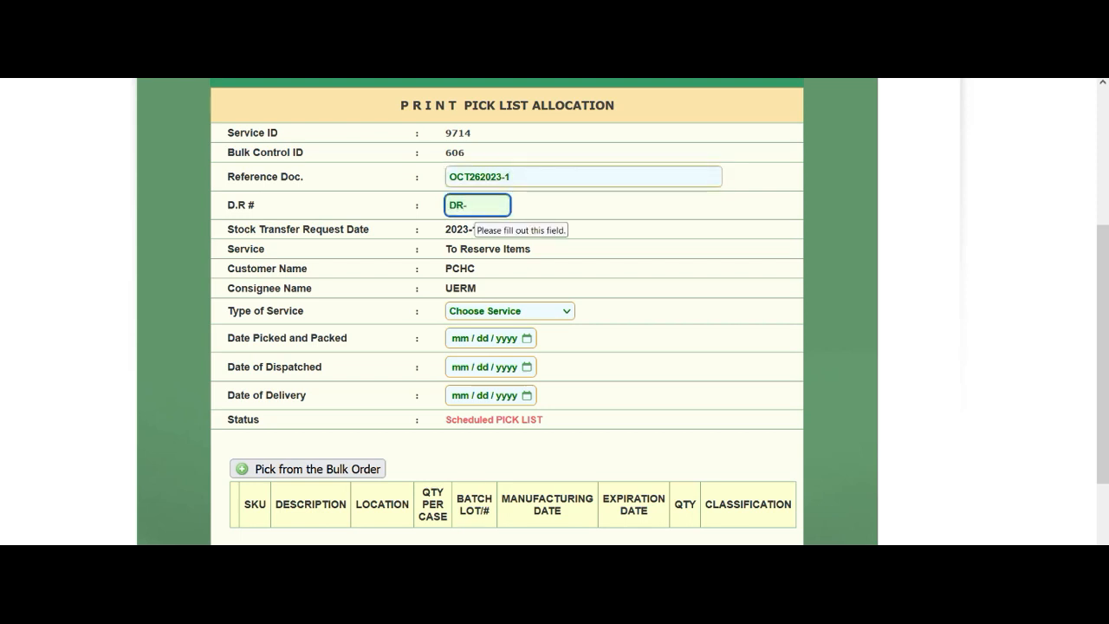
pyautogui.write('-OCT26')
pyautogui.scroll(-1, 554, 312)
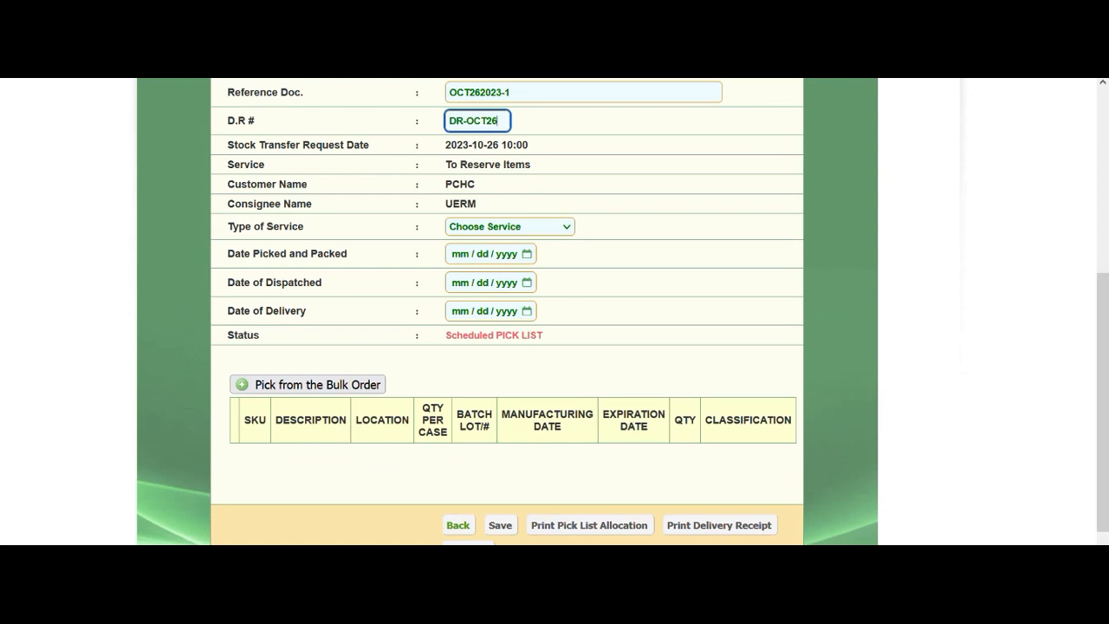
# Step: Set the pick list's type of service to REGULAR and its date picked and packed to 10/26/2023
pyautogui.moveTo(373, 146); pyautogui.dragTo(264, 145)
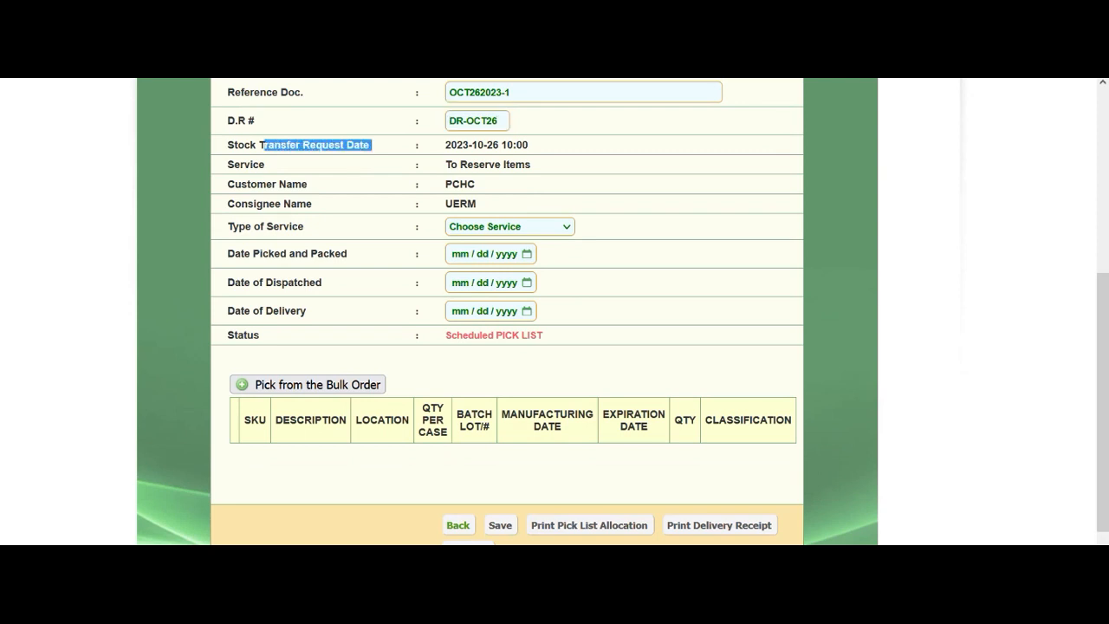
pyautogui.click(265, 146)
pyautogui.moveTo(373, 145); pyautogui.dragTo(265, 146)
pyautogui.click(264, 146)
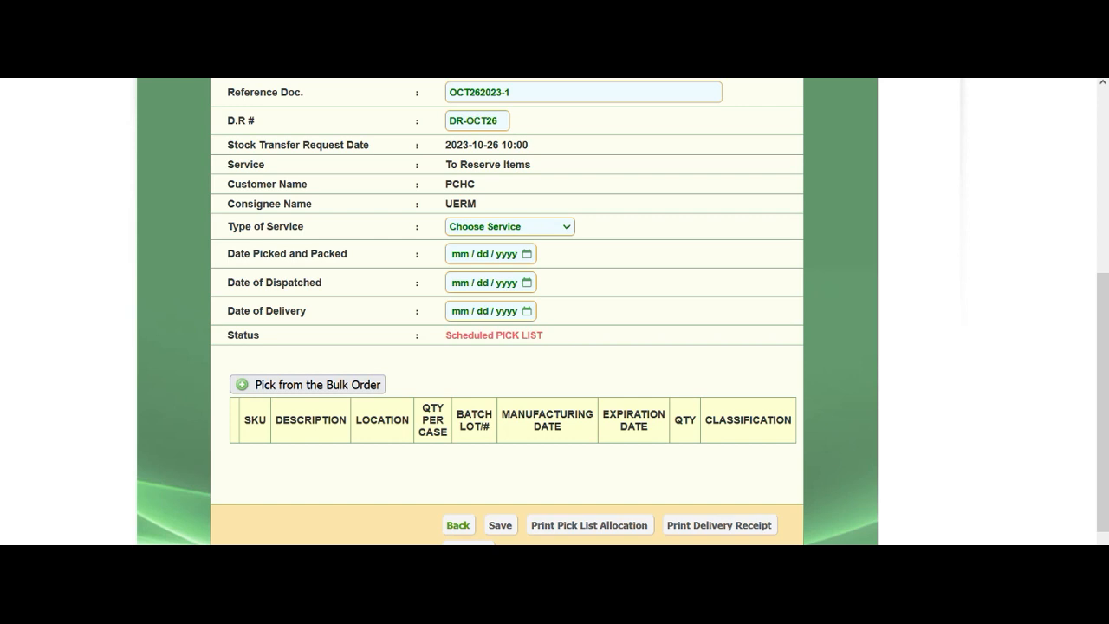
pyautogui.moveTo(315, 205); pyautogui.dragTo(218, 205)
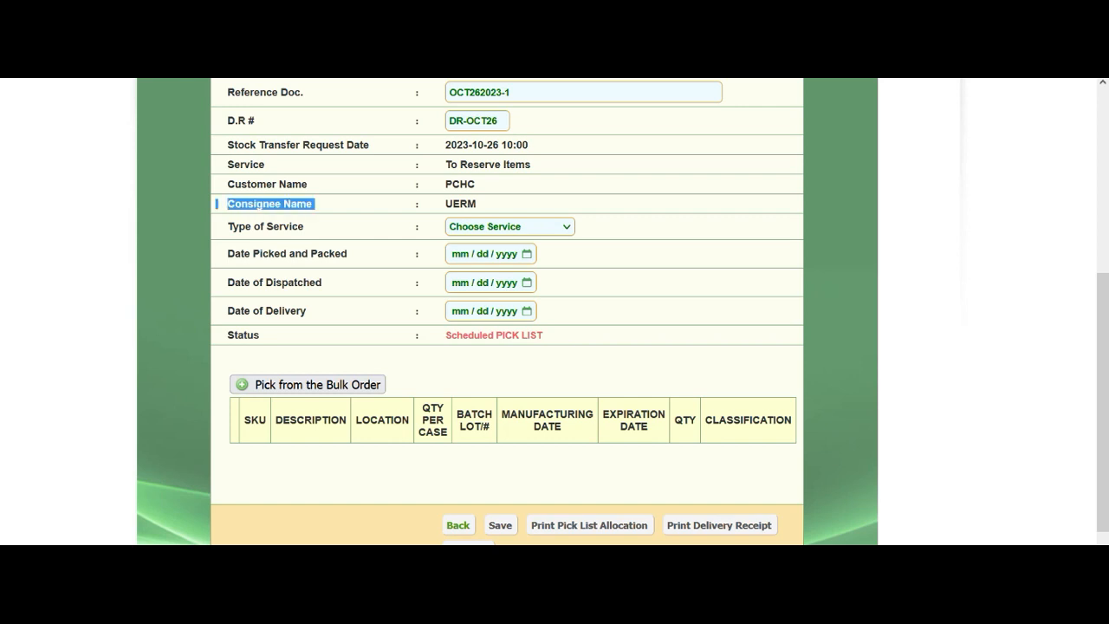
pyautogui.click(510, 227)
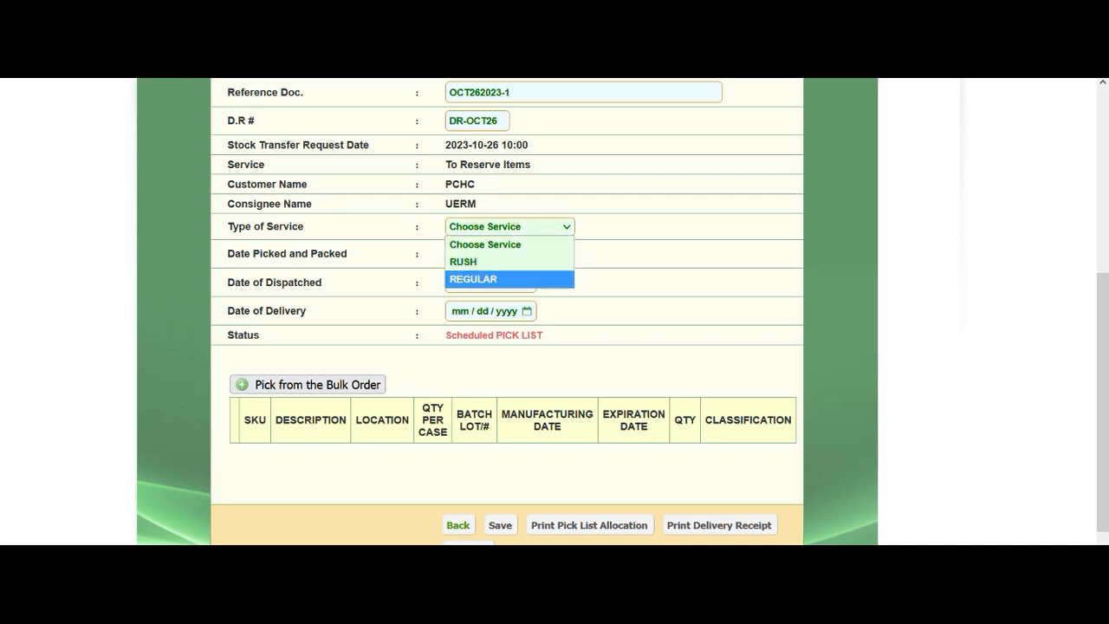
pyautogui.click(474, 280)
pyautogui.click(527, 254)
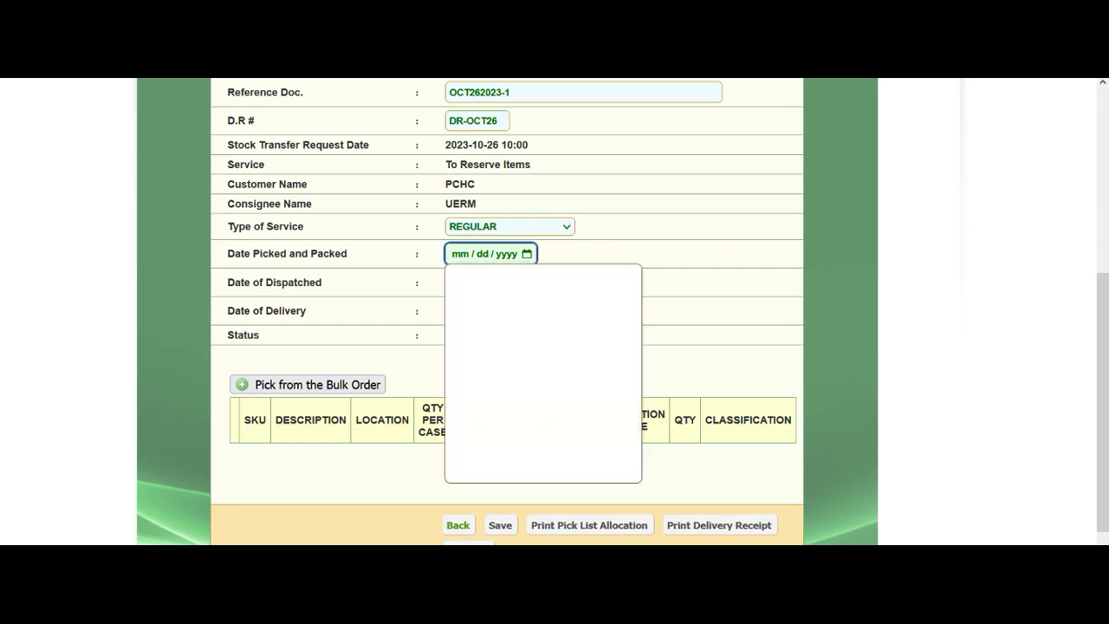
pyautogui.click(567, 413)
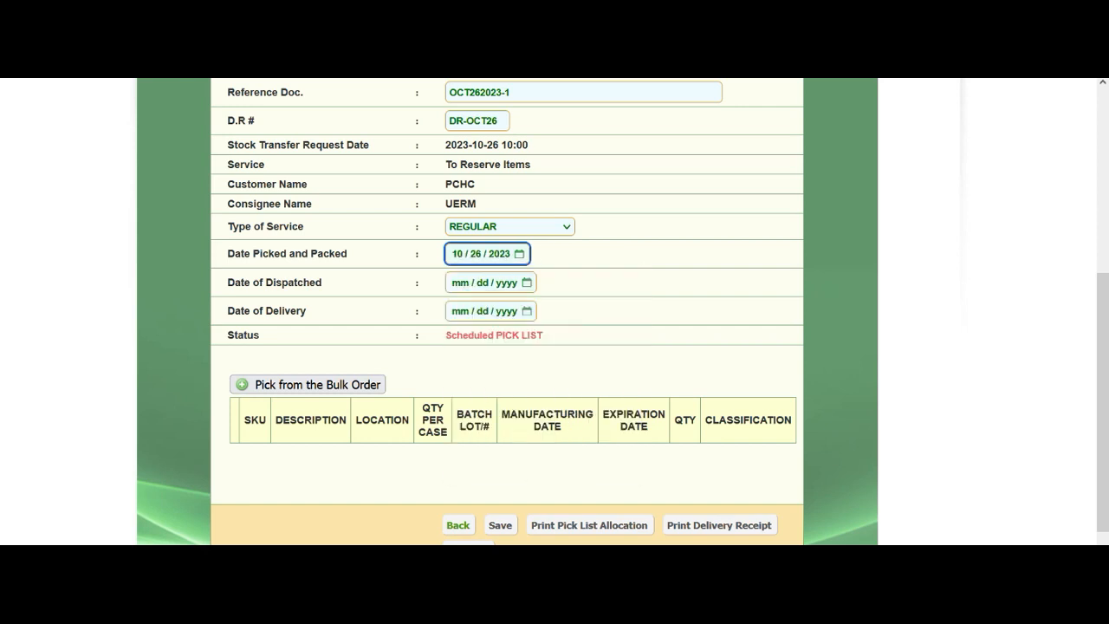
# Step: Set the dispatch date to 10/26/2023 and reselect 10/26/2023 as the date picked and packed
pyautogui.click(527, 282)
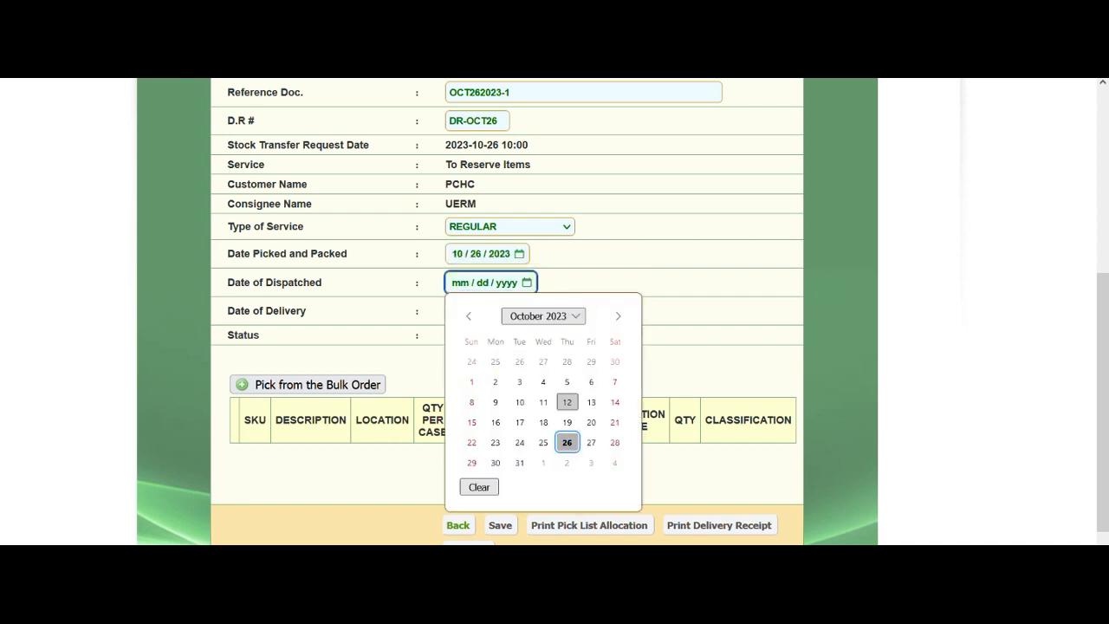
pyautogui.click(566, 442)
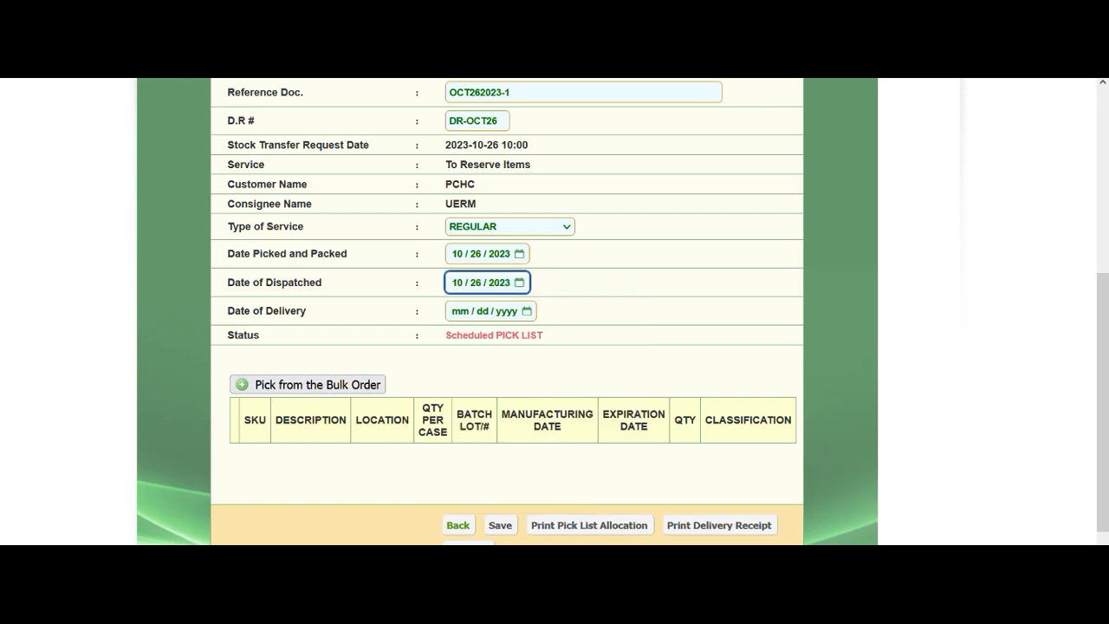
pyautogui.click(520, 283)
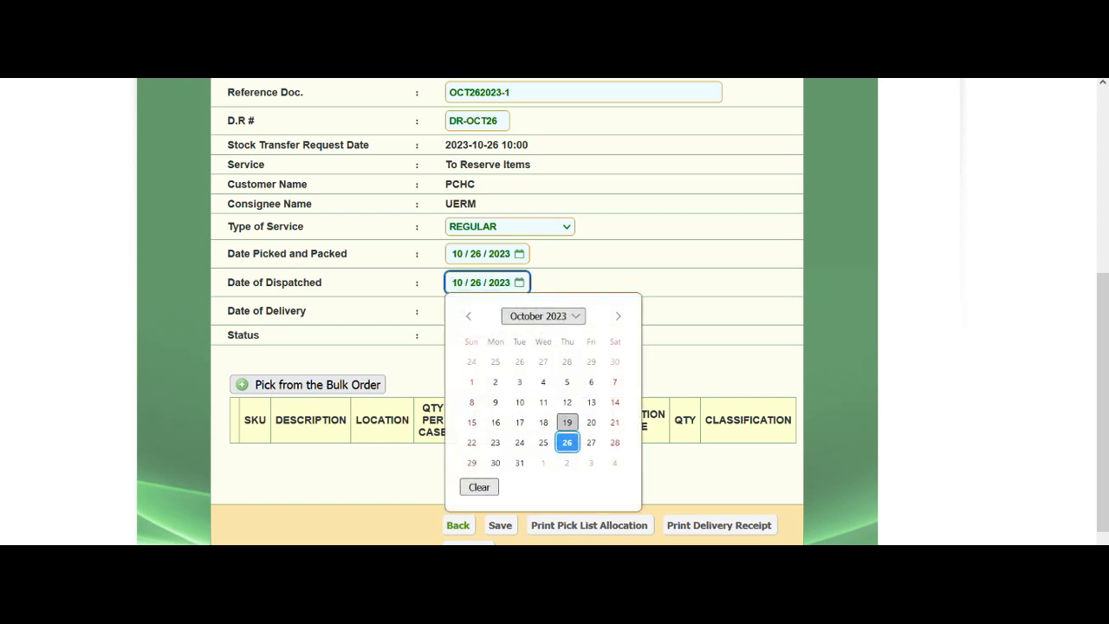
pyautogui.click(566, 442)
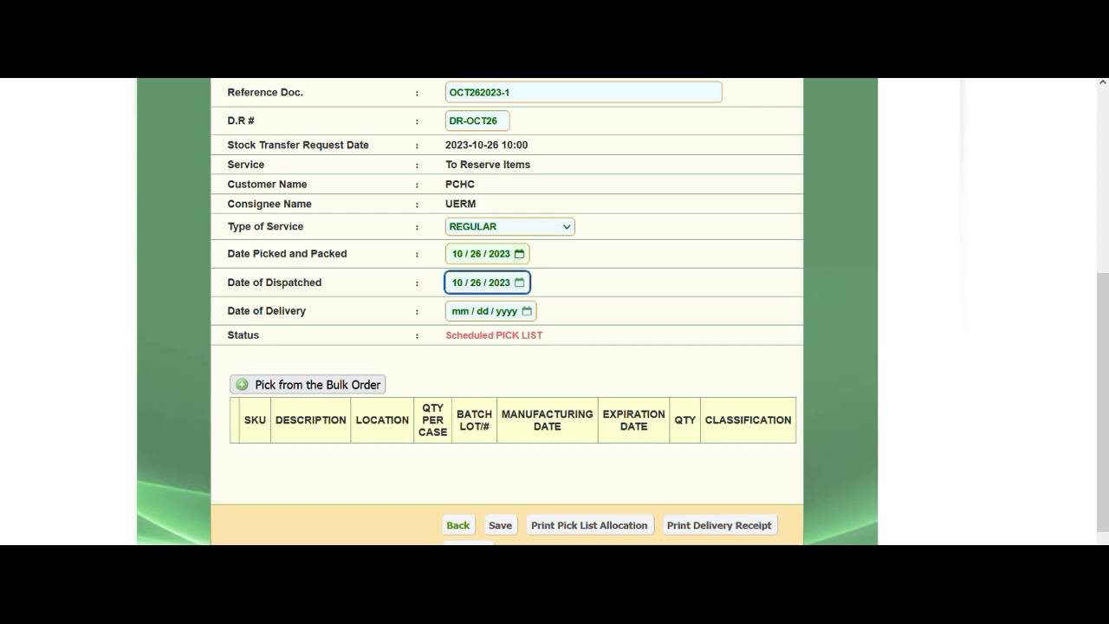
pyautogui.click(520, 254)
pyautogui.click(567, 414)
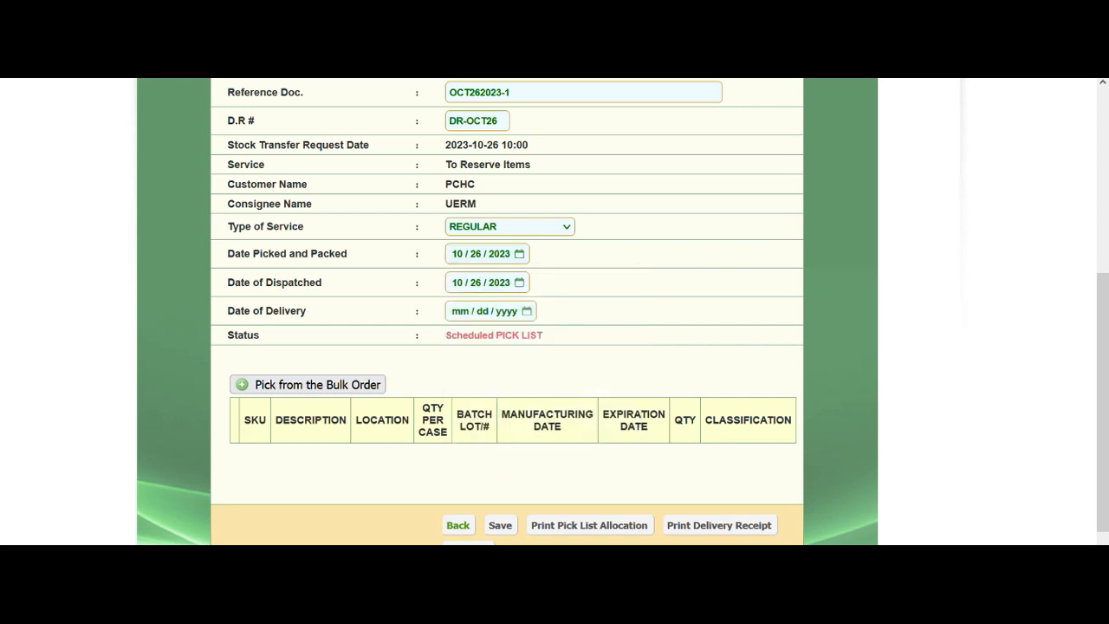
# Step: Set both the date of dispatch and the date of delivery to 10/27/2023
pyautogui.click(520, 283)
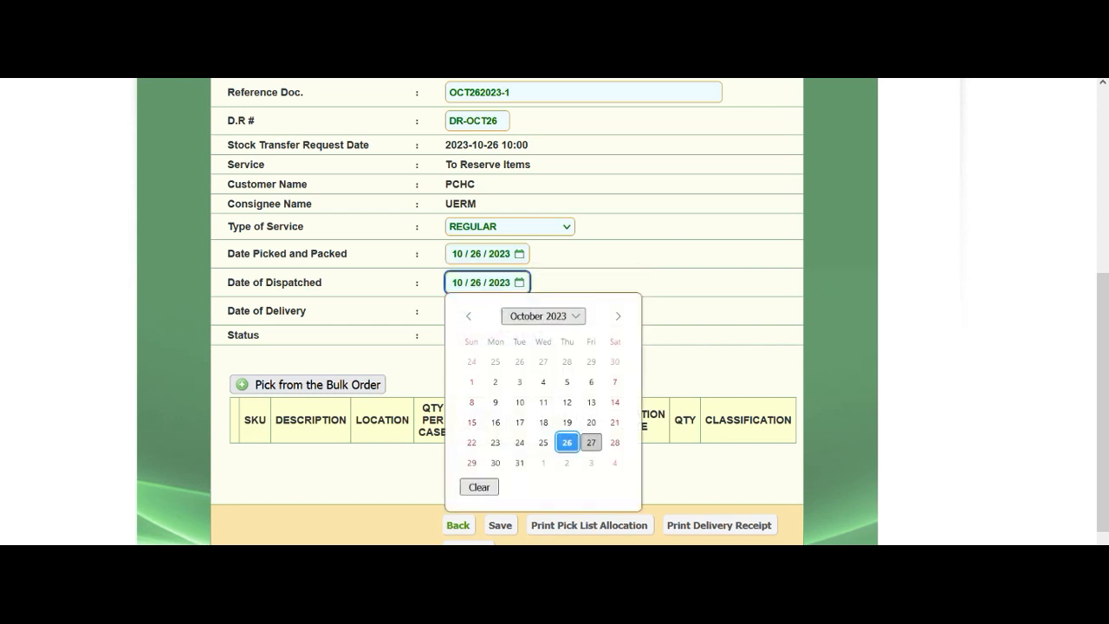
pyautogui.click(591, 442)
pyautogui.click(527, 311)
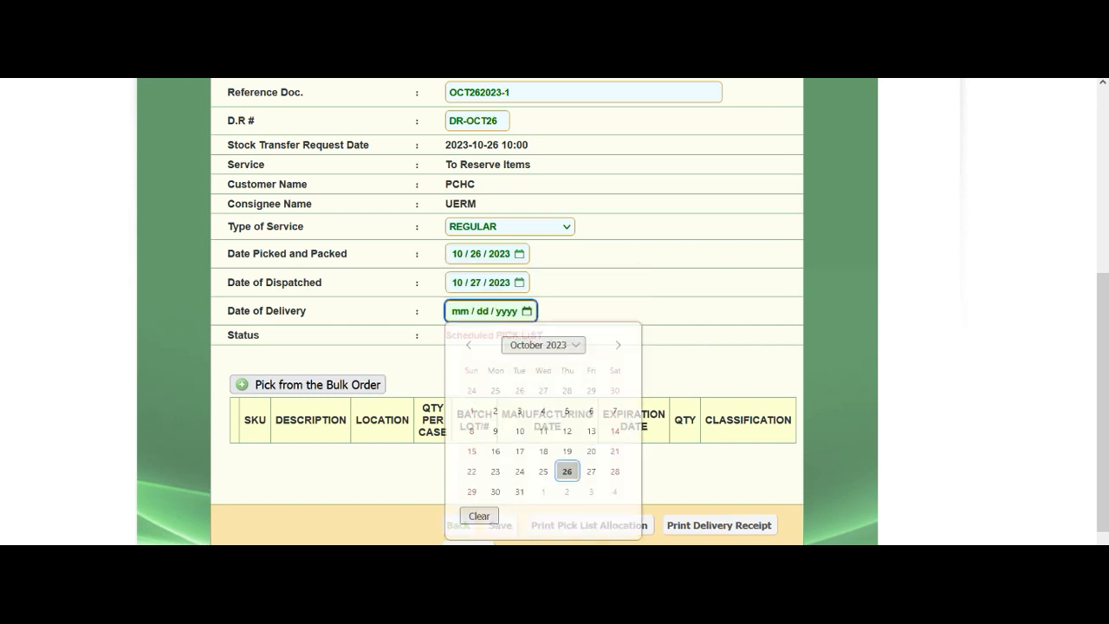
pyautogui.click(591, 472)
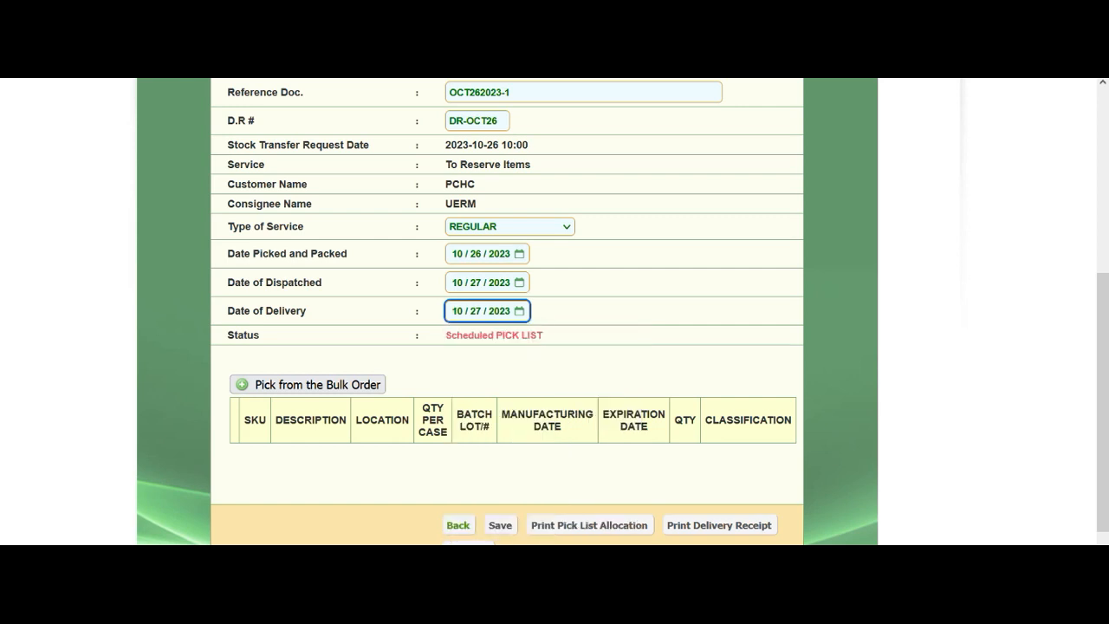
# Step: Open picking from the bulk order and examine the item's SKU code, expiration, location, IRR, classification and available stock
pyautogui.scroll(-1, 591, 472)
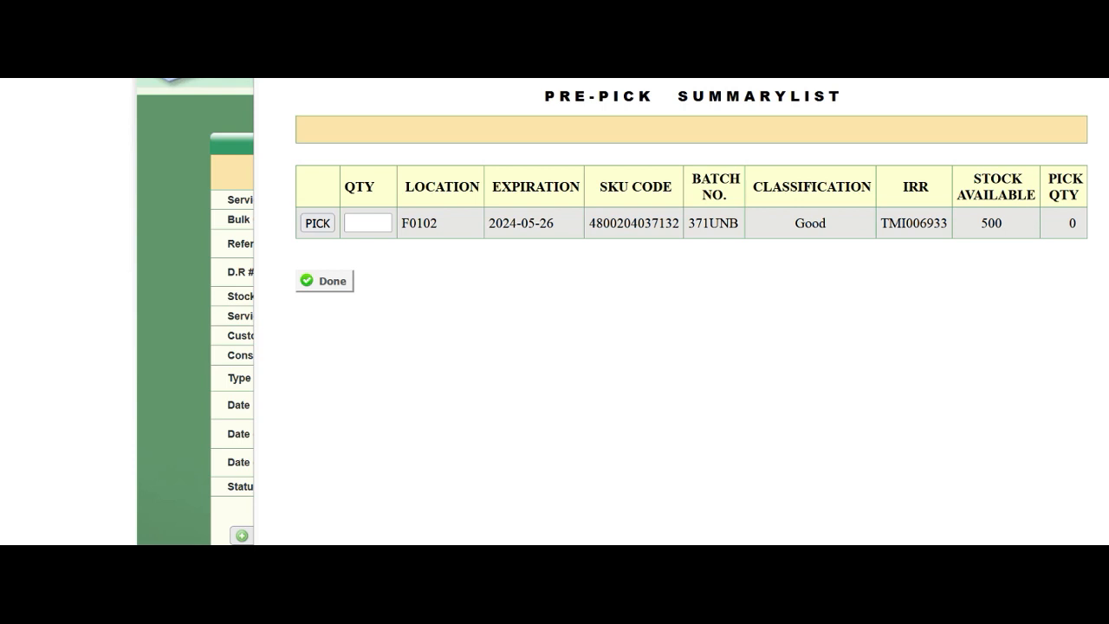
pyautogui.moveTo(596, 223); pyautogui.dragTo(683, 223)
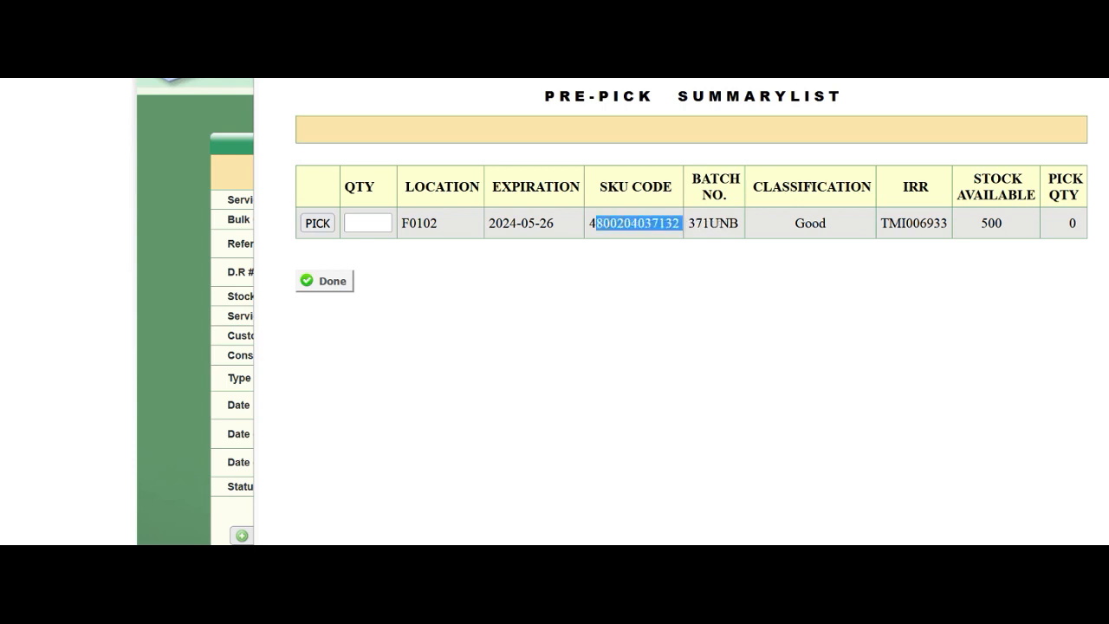
pyautogui.click(683, 223)
pyautogui.moveTo(489, 223); pyautogui.dragTo(558, 223)
pyautogui.click(558, 222)
pyautogui.moveTo(442, 222); pyautogui.dragTo(400, 223)
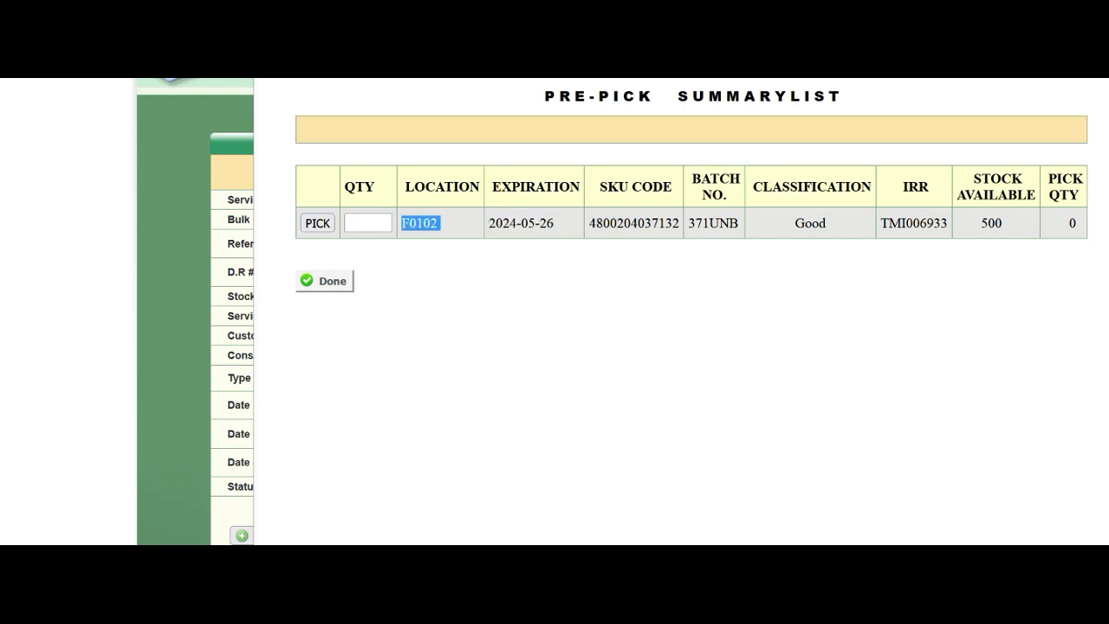
pyautogui.moveTo(881, 222); pyautogui.dragTo(940, 223)
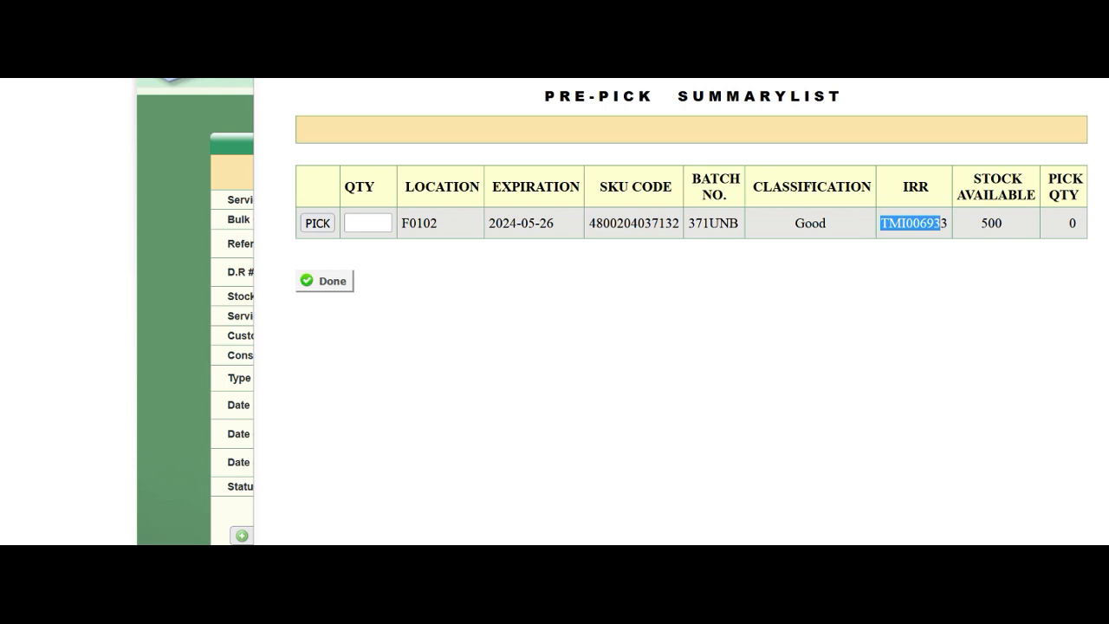
pyautogui.moveTo(830, 223); pyautogui.dragTo(794, 222)
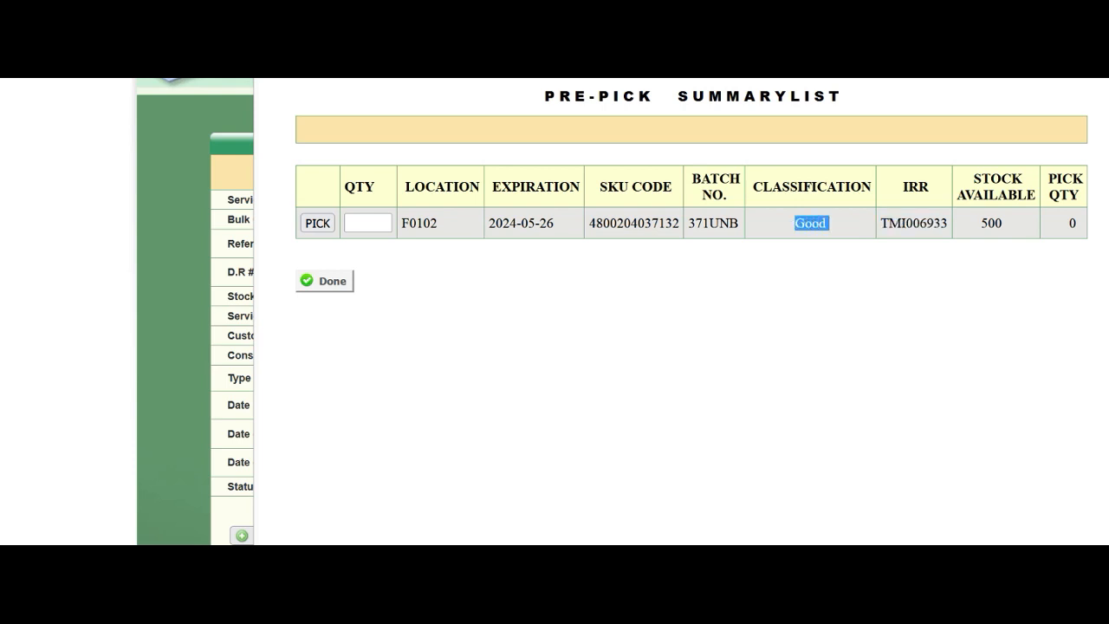
pyautogui.moveTo(1006, 223); pyautogui.dragTo(980, 223)
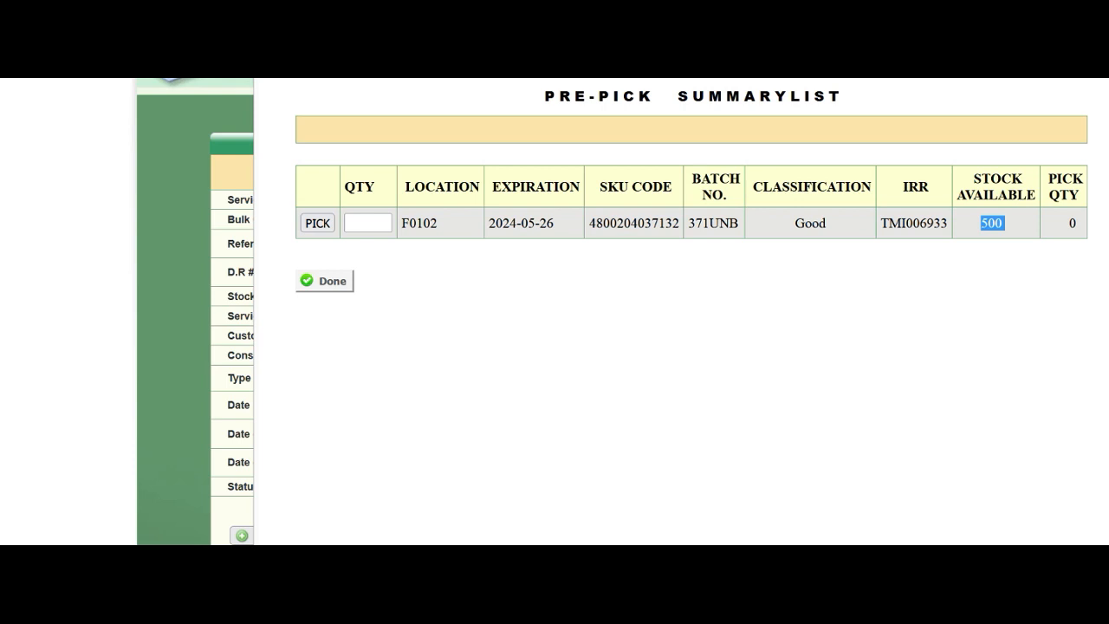
# Step: Pick a quantity of 200 from the bulk order stock at location F0102 and finish the pre-pick
pyautogui.click(368, 223)
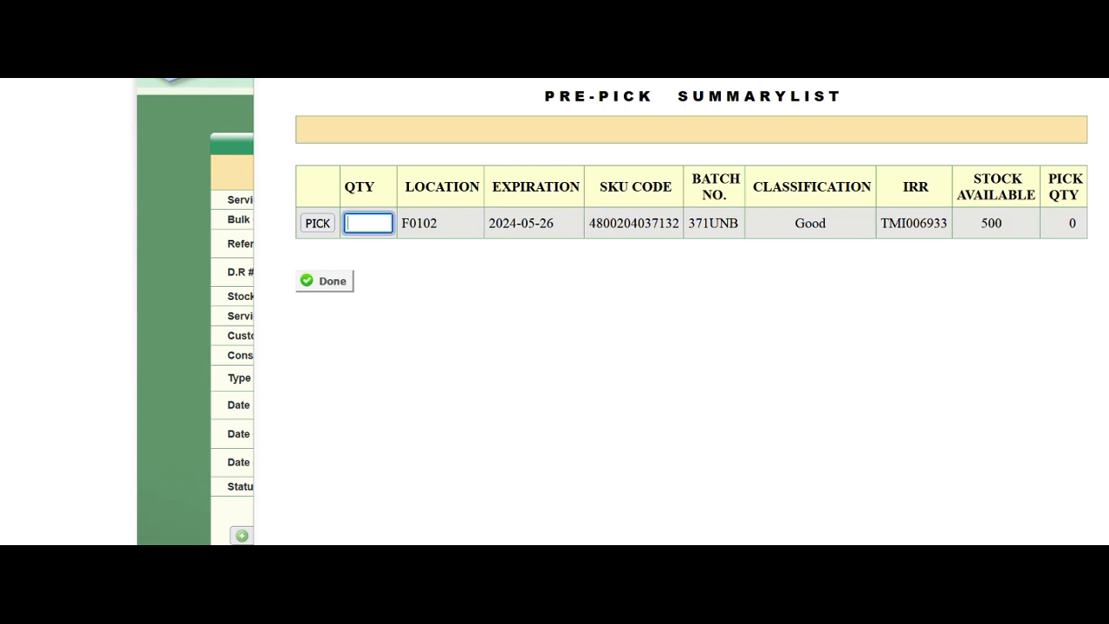
pyautogui.write('200')
pyautogui.click(318, 224)
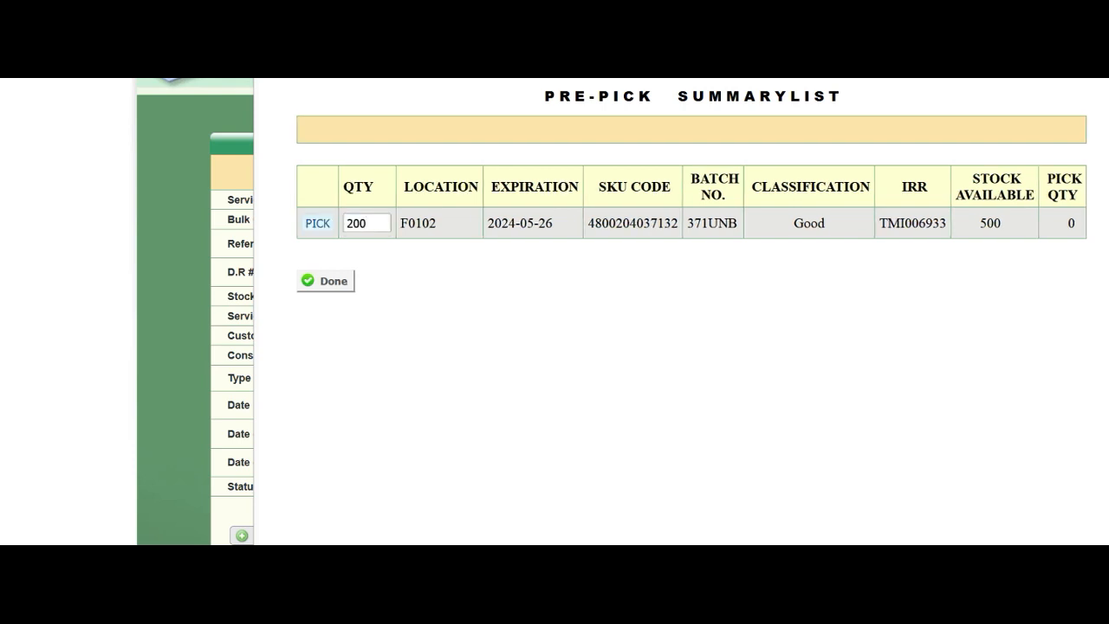
pyautogui.moveTo(1005, 223); pyautogui.dragTo(979, 222)
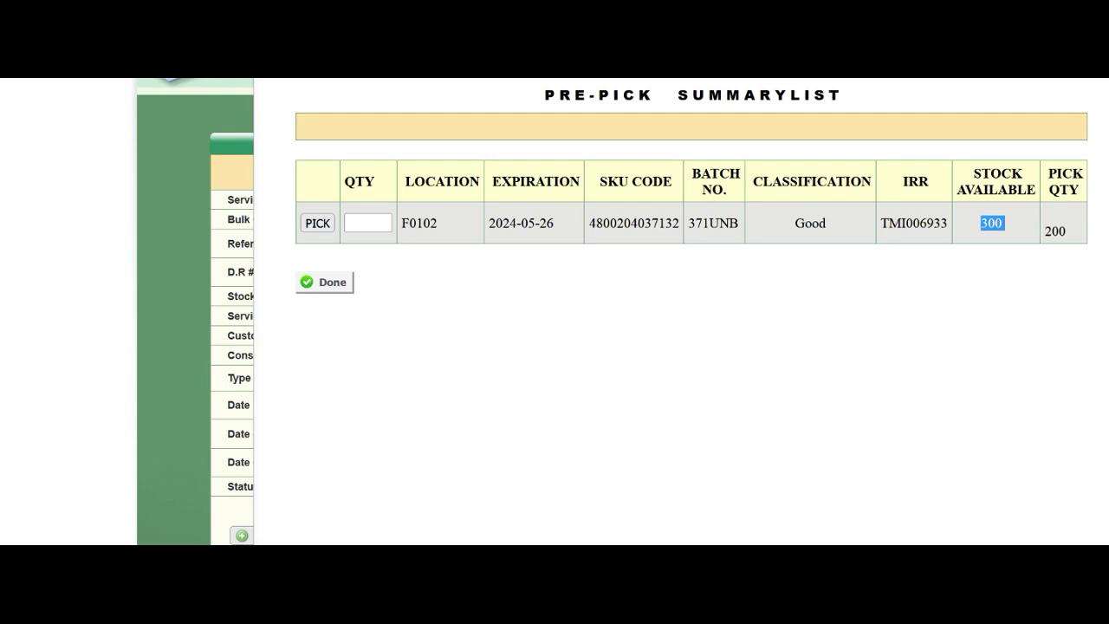
pyautogui.click(983, 224)
pyautogui.moveTo(1004, 222); pyautogui.dragTo(978, 223)
pyautogui.click(979, 223)
pyautogui.moveTo(1068, 232); pyautogui.dragTo(1045, 232)
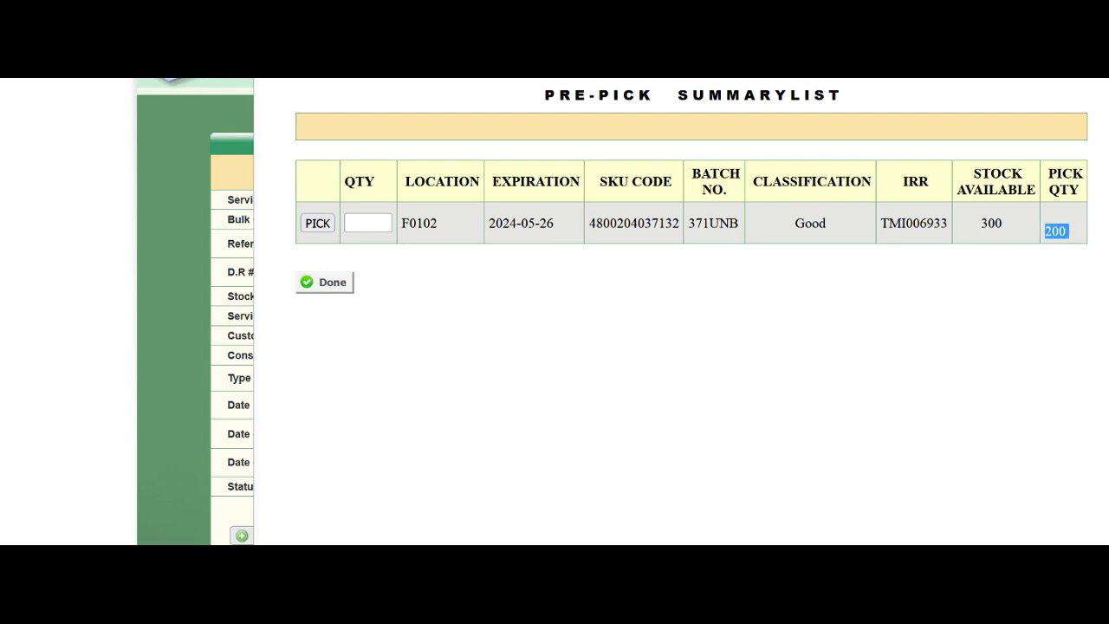
pyautogui.click(326, 282)
# Step: Review the picked item's quantity and the customer and consignee details in the pick list allocation
pyautogui.scroll(-3, 326, 283)
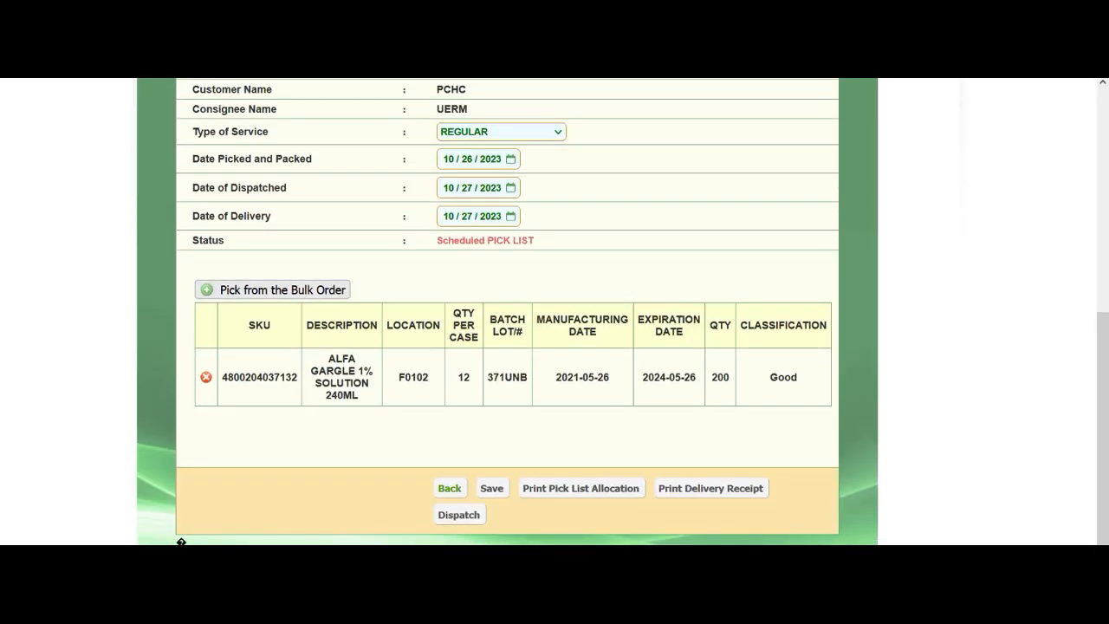
pyautogui.scroll(-1, 623, 312)
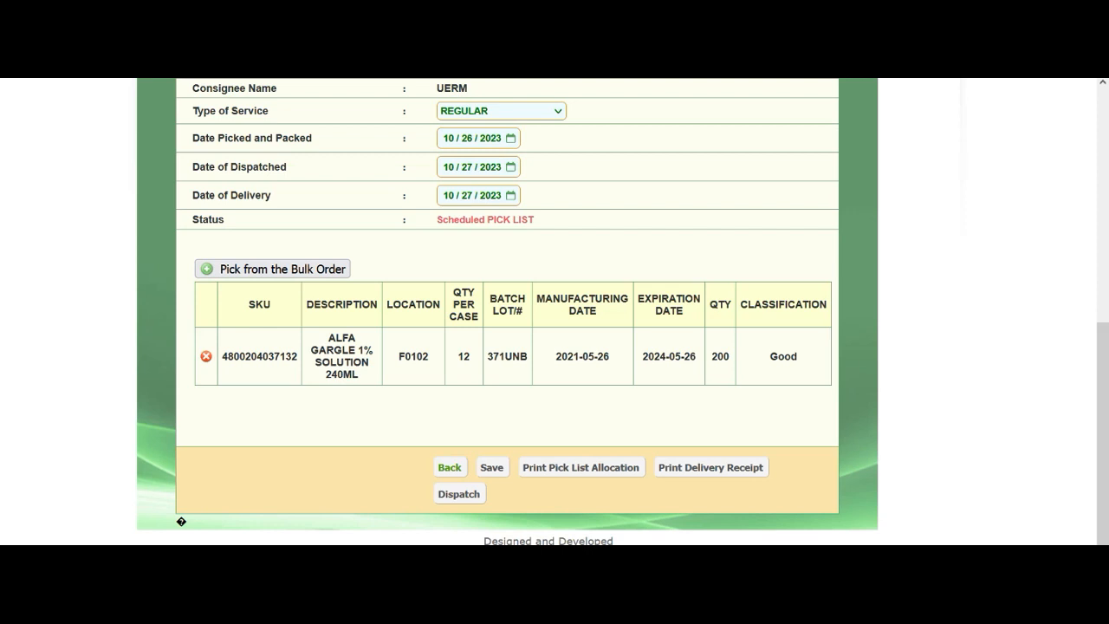
pyautogui.moveTo(731, 357); pyautogui.dragTo(711, 357)
pyautogui.click(717, 358)
pyautogui.moveTo(724, 357); pyautogui.dragTo(711, 357)
pyautogui.click(719, 357)
pyautogui.scroll(2, 468, 312)
pyautogui.moveTo(470, 252); pyautogui.dragTo(425, 232)
pyautogui.click(485, 234)
pyautogui.moveTo(1102, 347); pyautogui.dragTo(1102, 436)
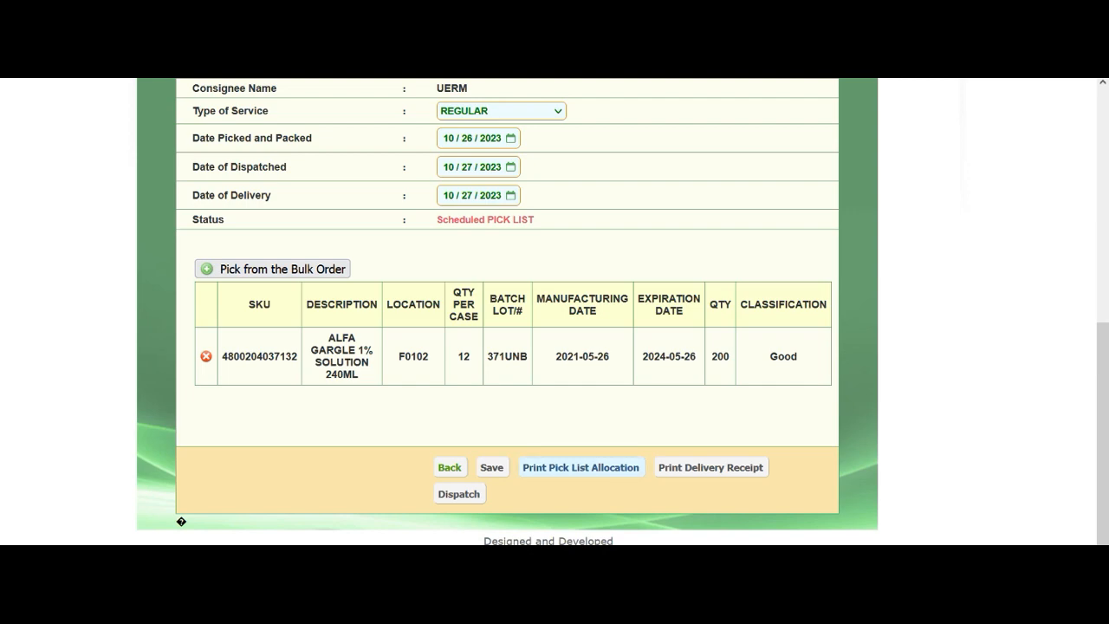
# Step: Open the printable pick list allocation report, review its delivery details and item line, and close it
pyautogui.click(580, 467)
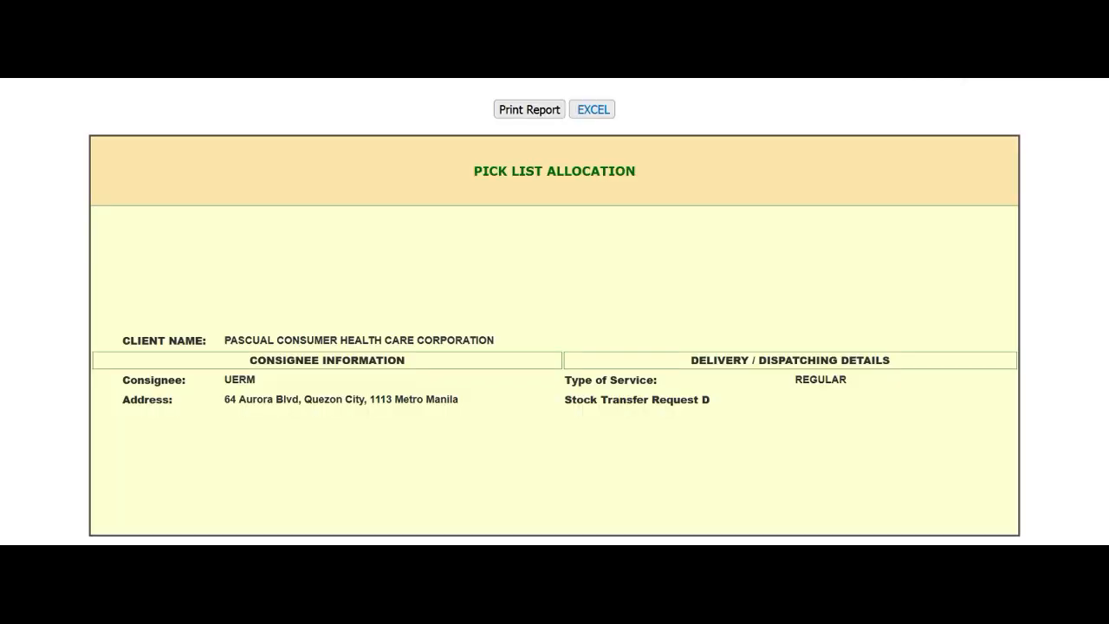
pyautogui.scroll(-4, 554, 312)
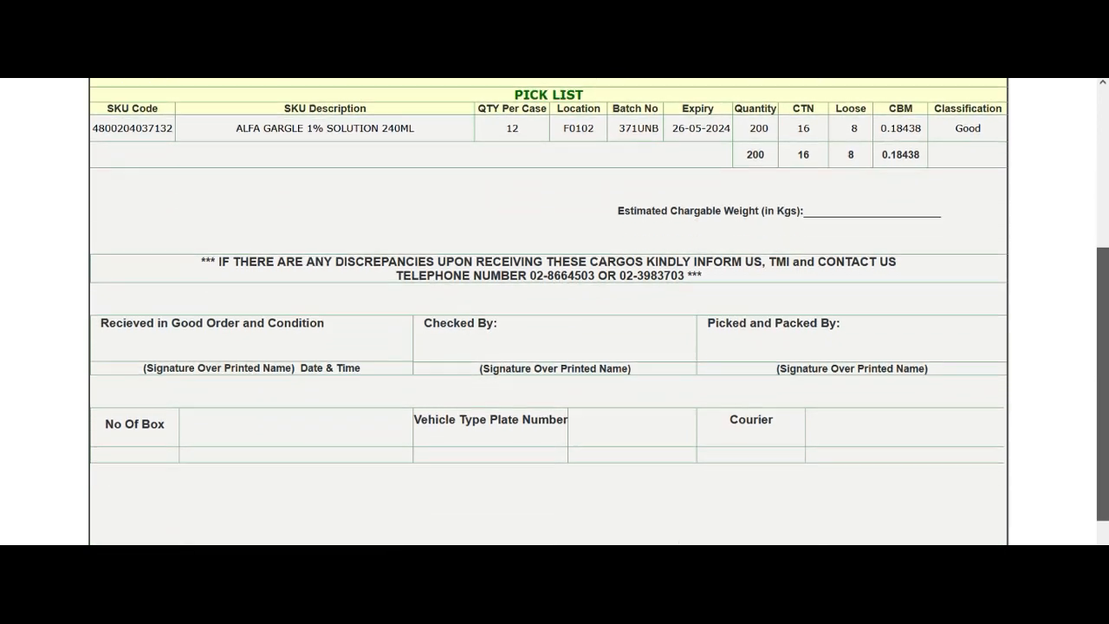
pyautogui.scroll(4, 554, 312)
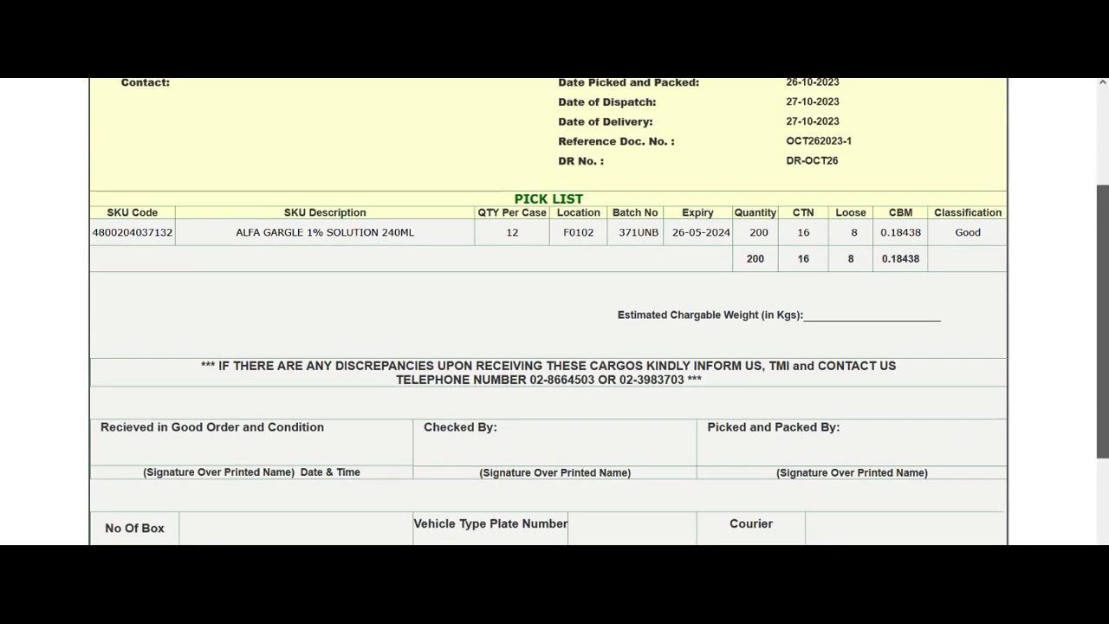
pyautogui.hotkey('ctrl', 'w')
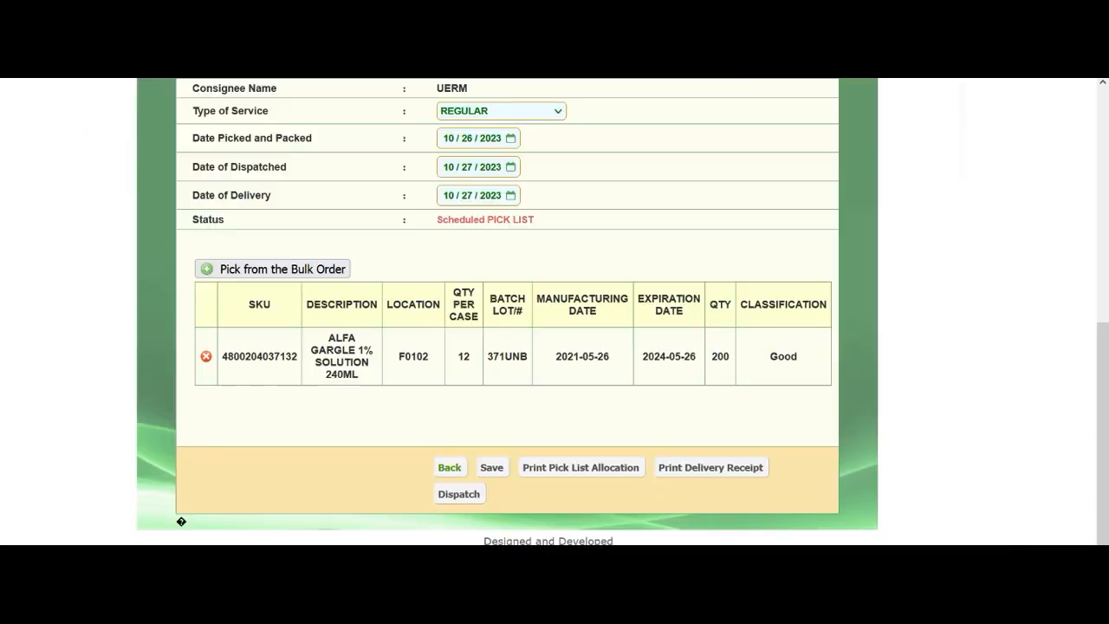
# Step: Open the printable delivery receipt, review its consignee, delivery and item details, and close it
pyautogui.click(710, 467)
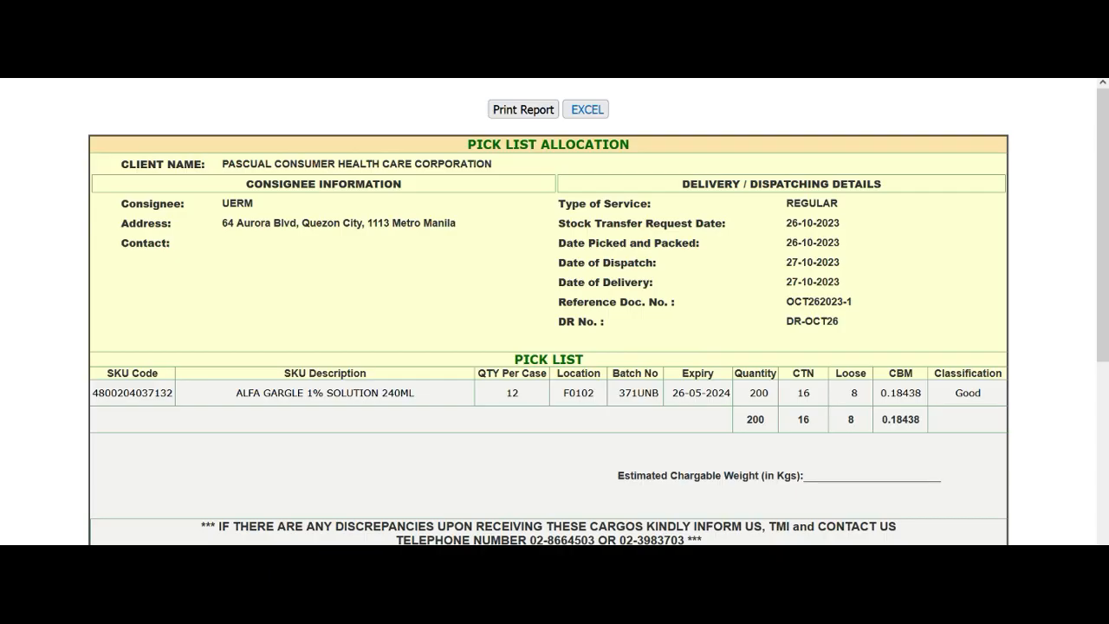
pyautogui.scroll(-2, 555, 312)
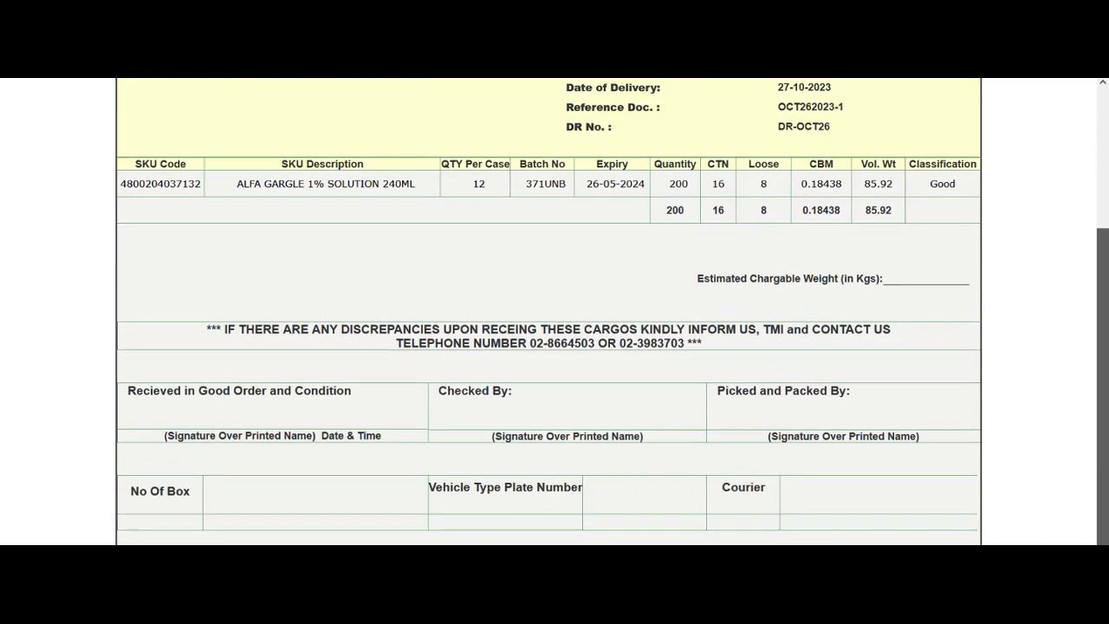
pyautogui.scroll(2, 555, 312)
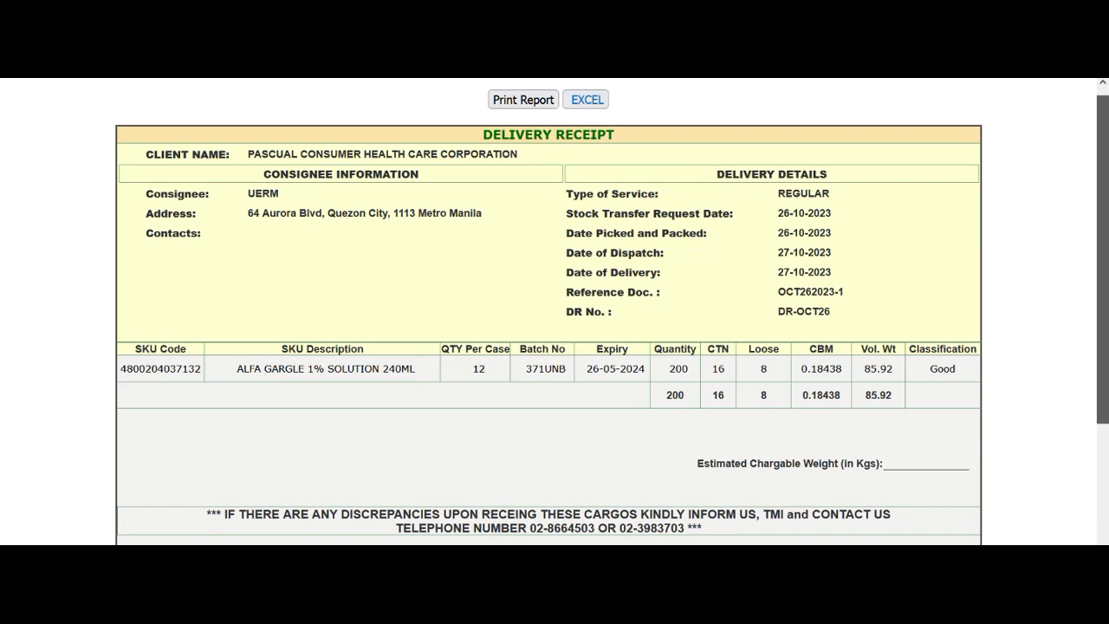
pyautogui.scroll(-1, 555, 312)
pyautogui.hotkey('ctrl', 'w')
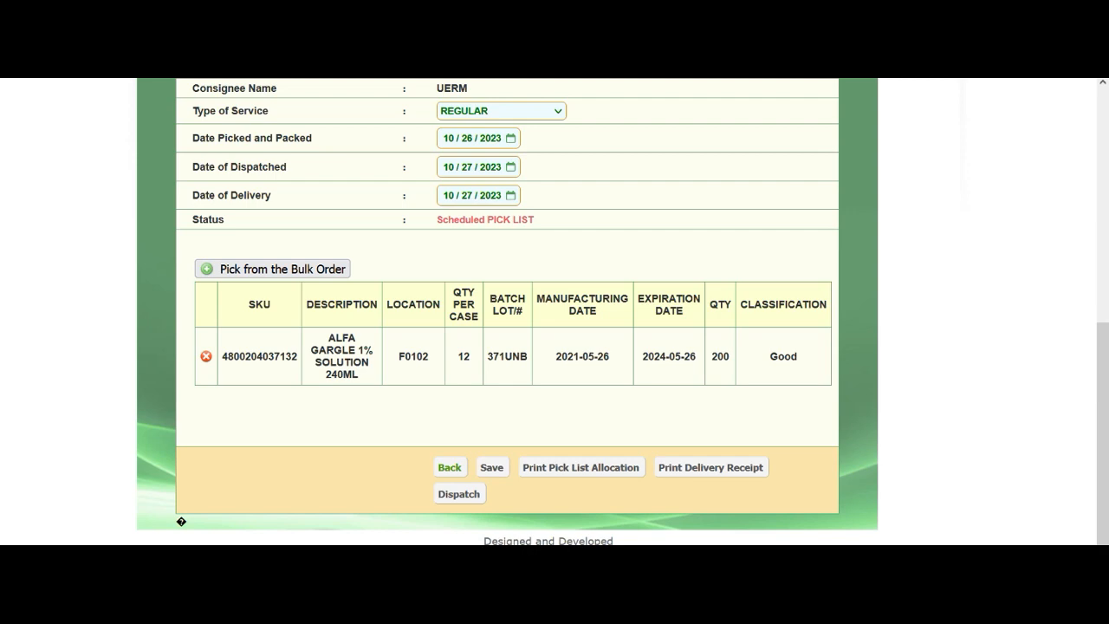
# Step: Check the item's picked quantity and the consignee name in the UERM pick list allocation
pyautogui.scroll(2, 554, 312)
pyautogui.scroll(-2, 554, 312)
pyautogui.moveTo(729, 357); pyautogui.dragTo(713, 356)
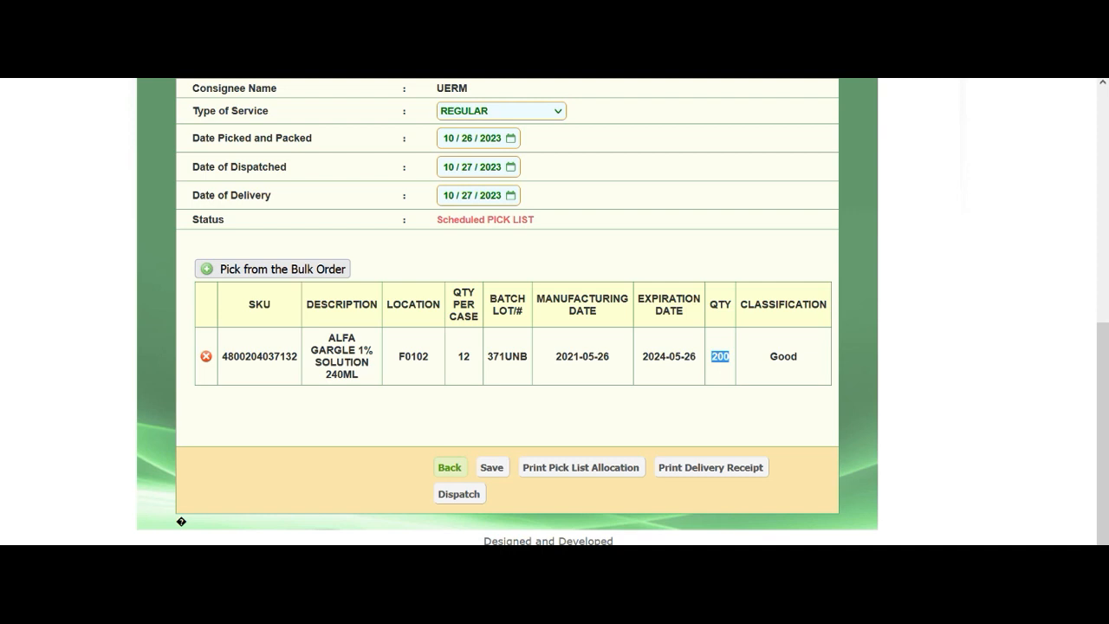
pyautogui.click(468, 418)
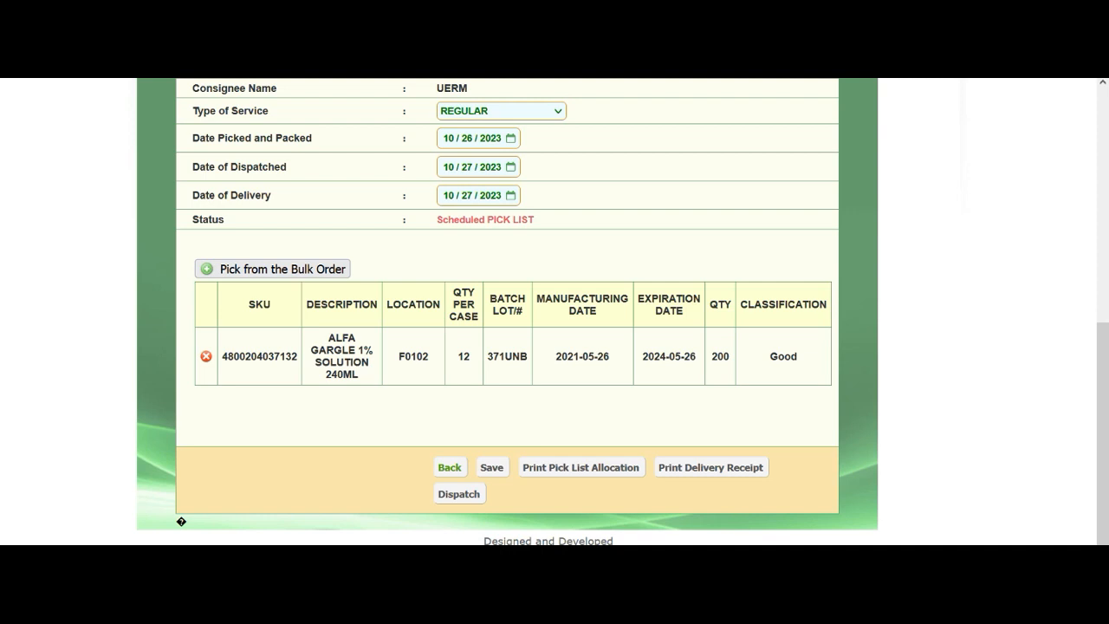
pyautogui.scroll(2, 507, 312)
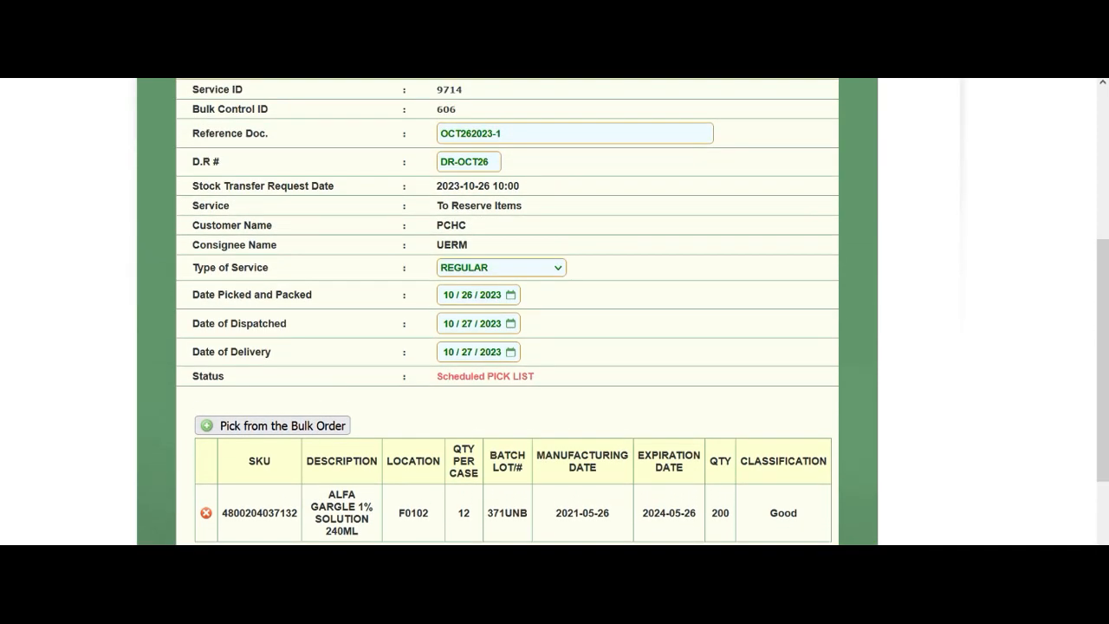
pyautogui.moveTo(469, 244); pyautogui.dragTo(436, 244)
pyautogui.click(460, 246)
pyautogui.moveTo(469, 246); pyautogui.dragTo(425, 245)
pyautogui.click(468, 245)
pyautogui.scroll(-2, 507, 312)
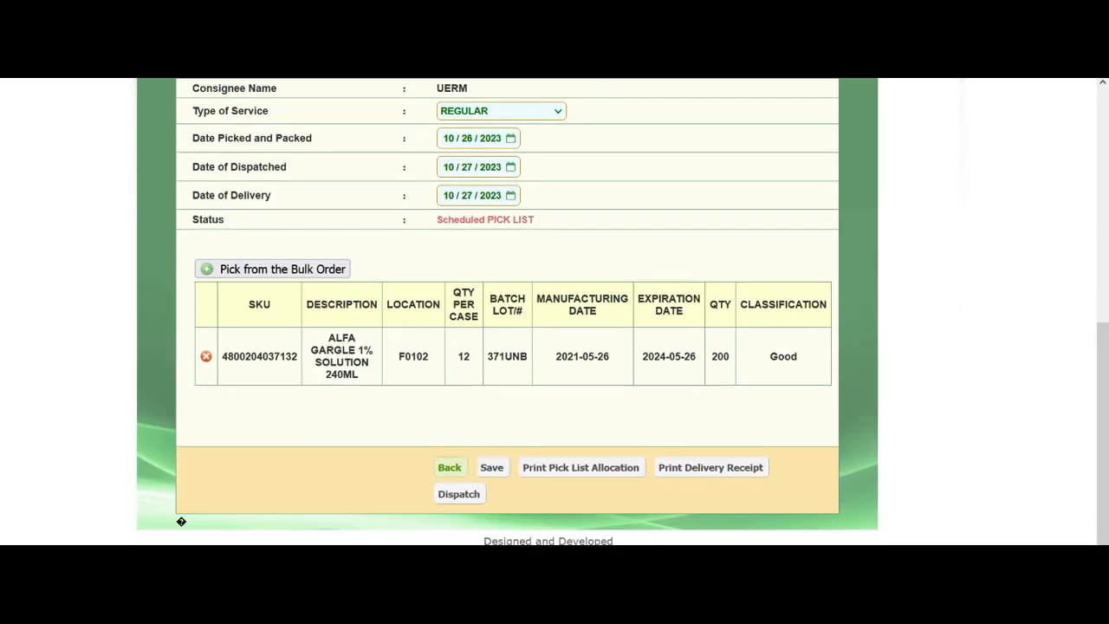
pyautogui.moveTo(1103, 434); pyautogui.dragTo(1103, 421)
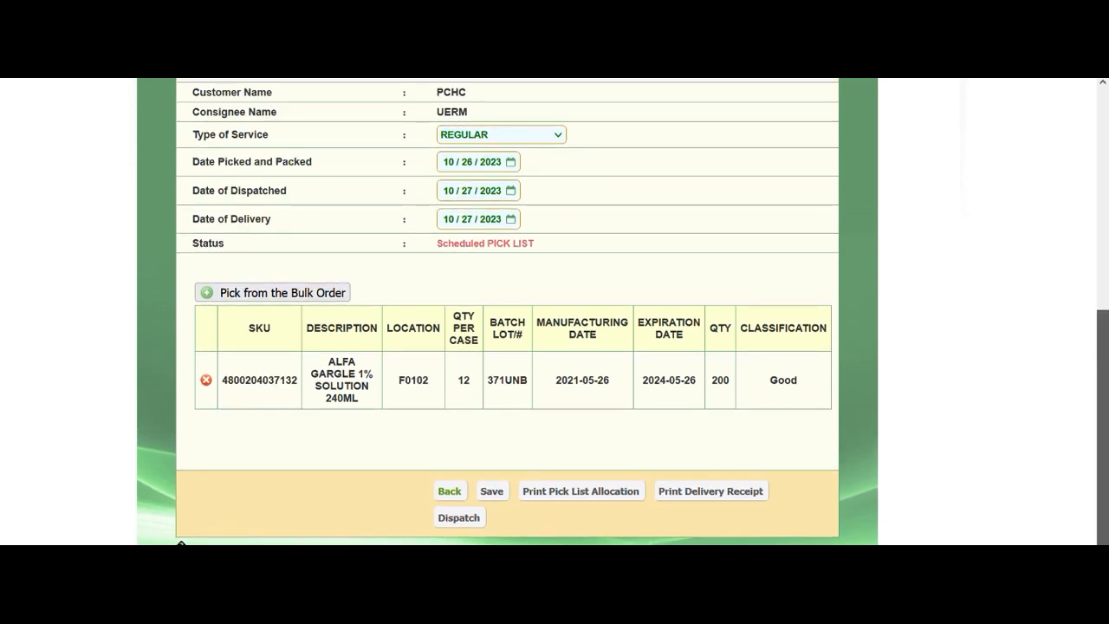
# Step: Return to the reserved bulk order and examine its bulk quantity and the pre-pick summary's quantity and status
pyautogui.scroll(1, 181, 543)
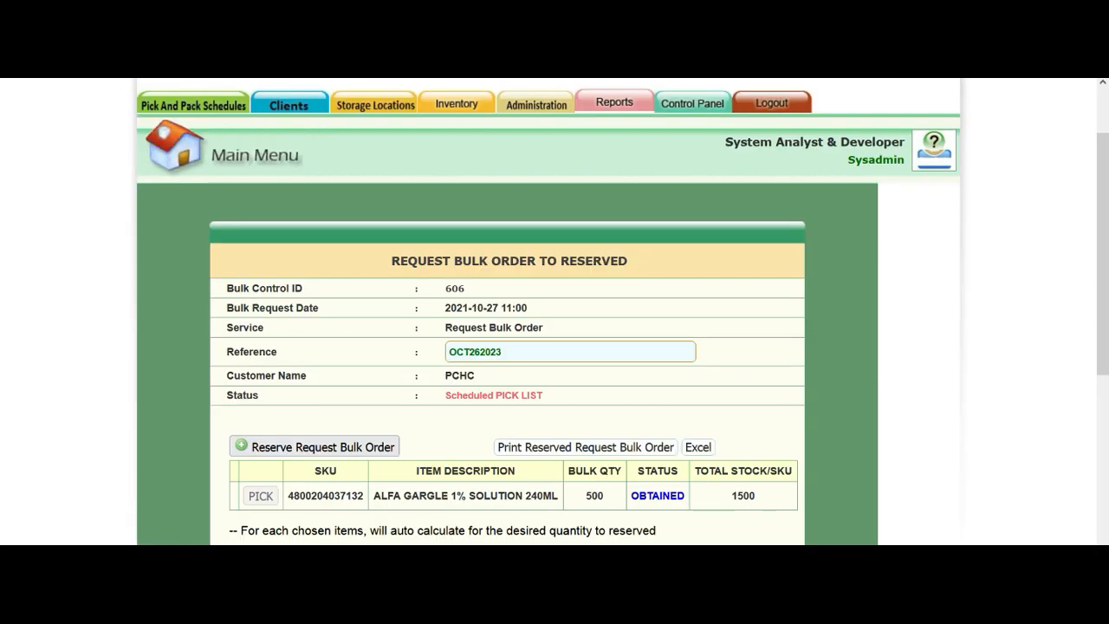
pyautogui.moveTo(1104, 260); pyautogui.dragTo(1103, 412)
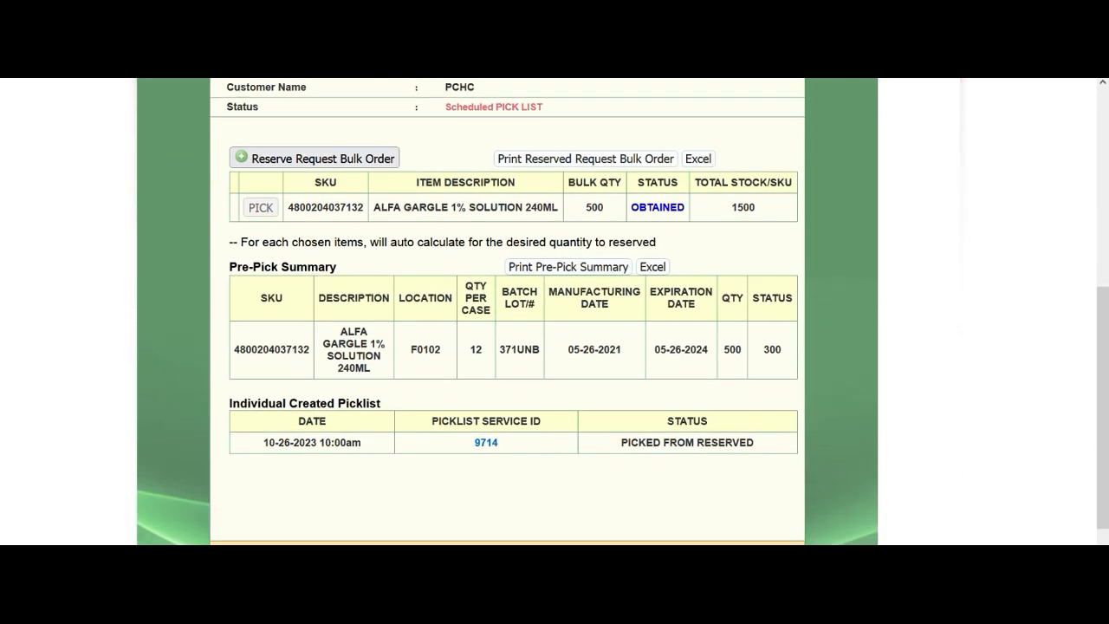
pyautogui.doubleClick(595, 208)
pyautogui.click(594, 208)
pyautogui.moveTo(743, 349); pyautogui.dragTo(704, 349)
pyautogui.click(732, 350)
pyautogui.doubleClick(773, 350)
pyautogui.scroll(-1, 215, 524)
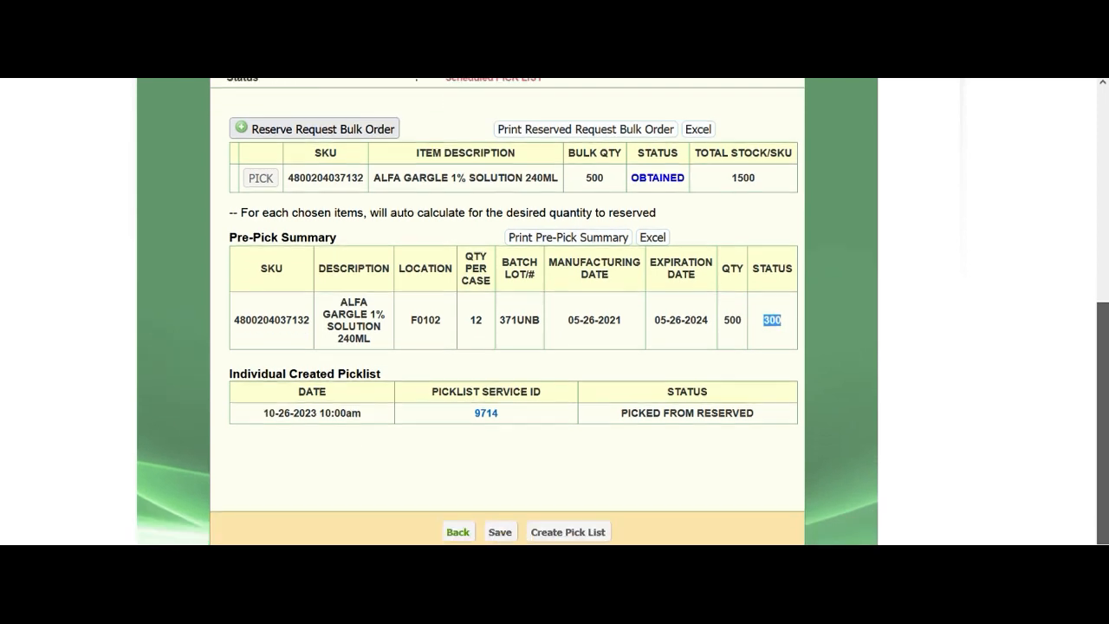
# Step: Review the service ID listed under the bulk order's individual created picklists
pyautogui.moveTo(228, 338); pyautogui.dragTo(382, 338)
pyautogui.click(387, 338)
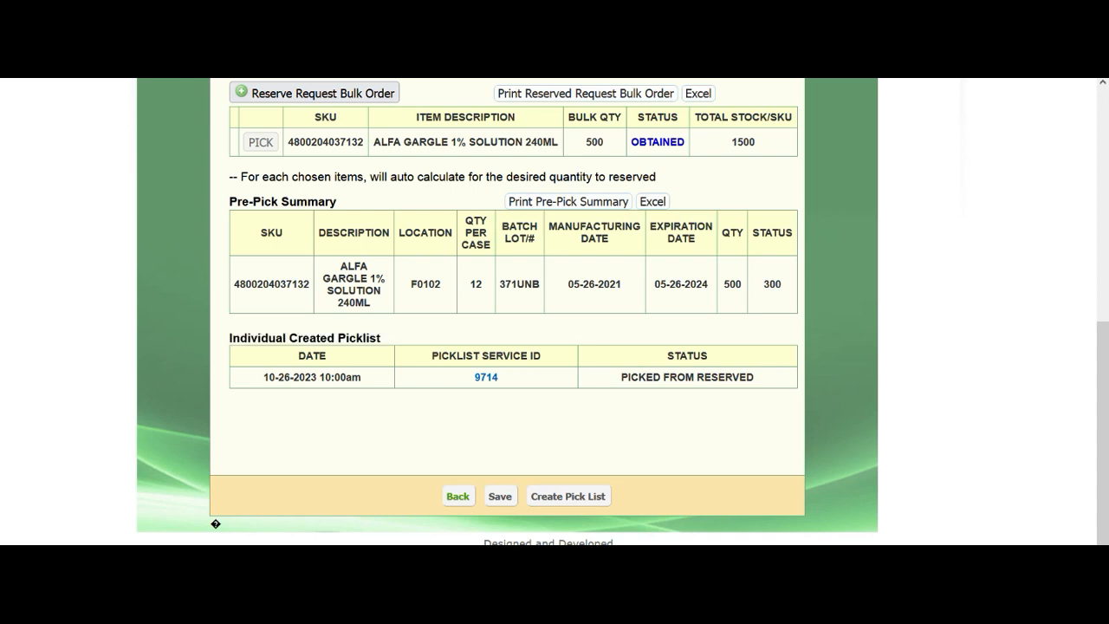
pyautogui.moveTo(473, 378); pyautogui.dragTo(501, 378)
pyautogui.click(504, 378)
pyautogui.scroll(-1, 554, 312)
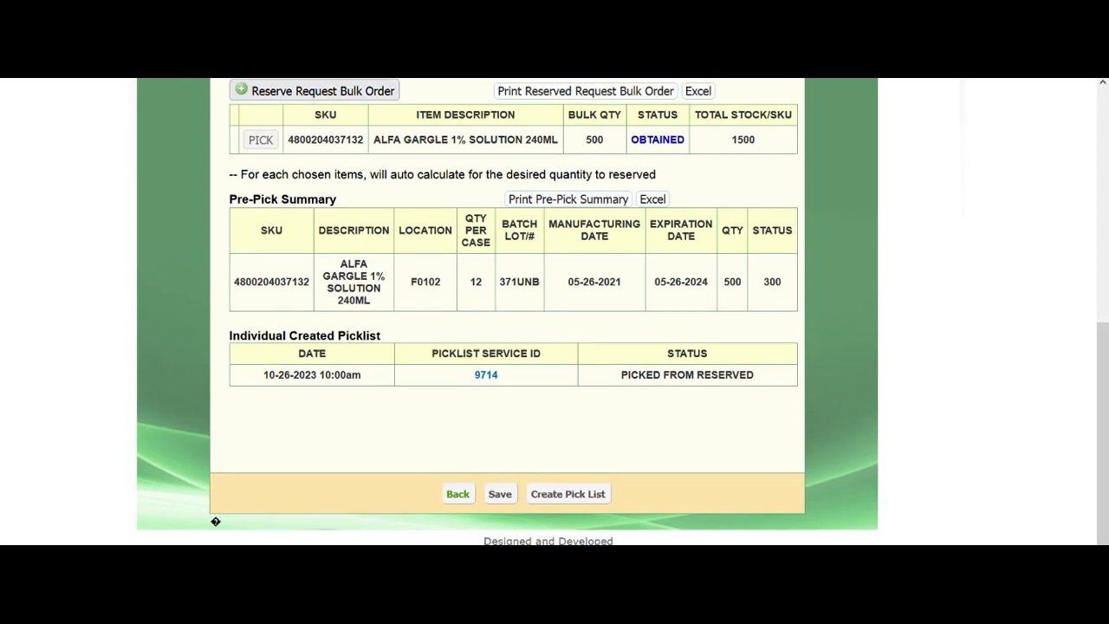
# Step: Compare the reserved item's SKU and description with its quantity and status in the pre-pick summary
pyautogui.moveTo(763, 282); pyautogui.dragTo(782, 282)
pyautogui.doubleClick(732, 281)
pyautogui.click(735, 284)
pyautogui.moveTo(288, 140); pyautogui.dragTo(559, 139)
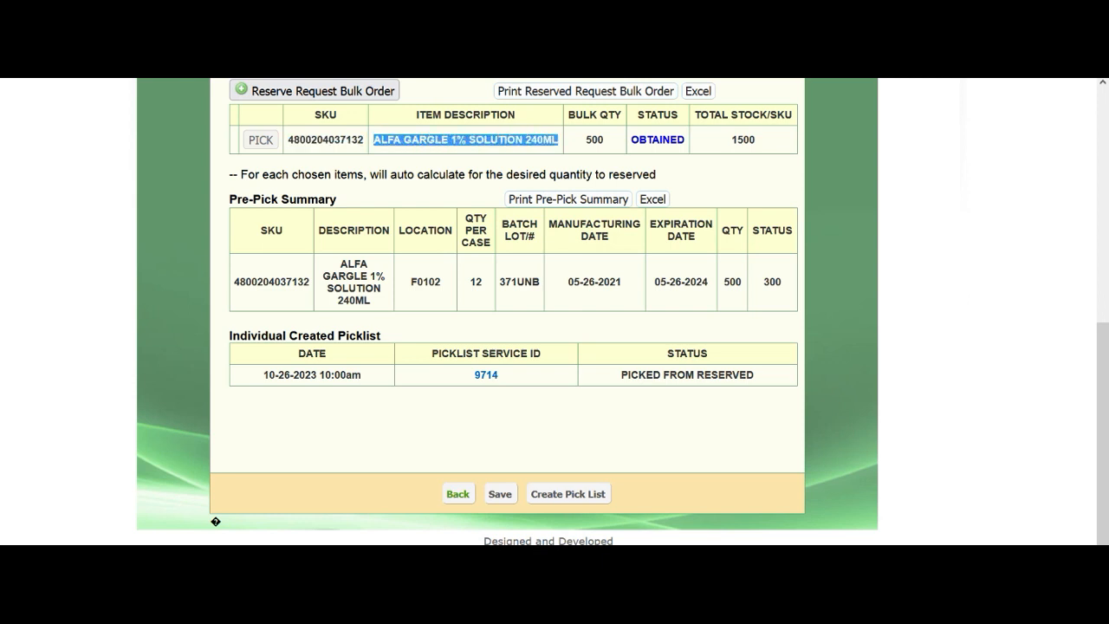
pyautogui.click(559, 141)
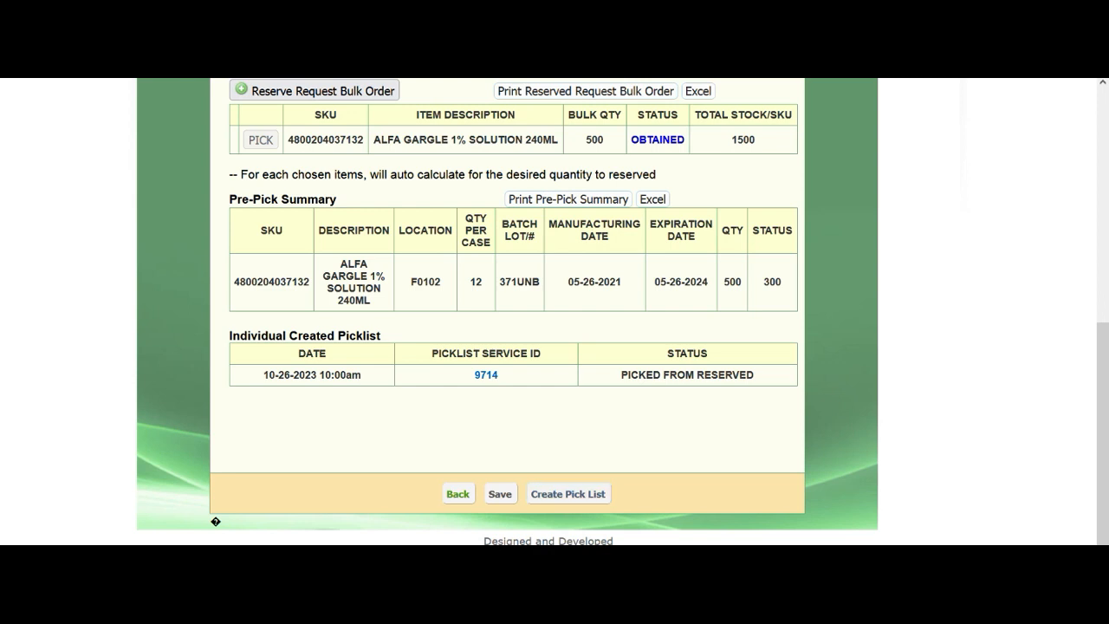
pyautogui.doubleClick(733, 281)
pyautogui.click(732, 282)
pyautogui.doubleClick(773, 281)
pyautogui.click(772, 282)
# Step: Start another individual pick list from the bulk order in the 01:00 pm slot of October 26, 2023
pyautogui.click(568, 493)
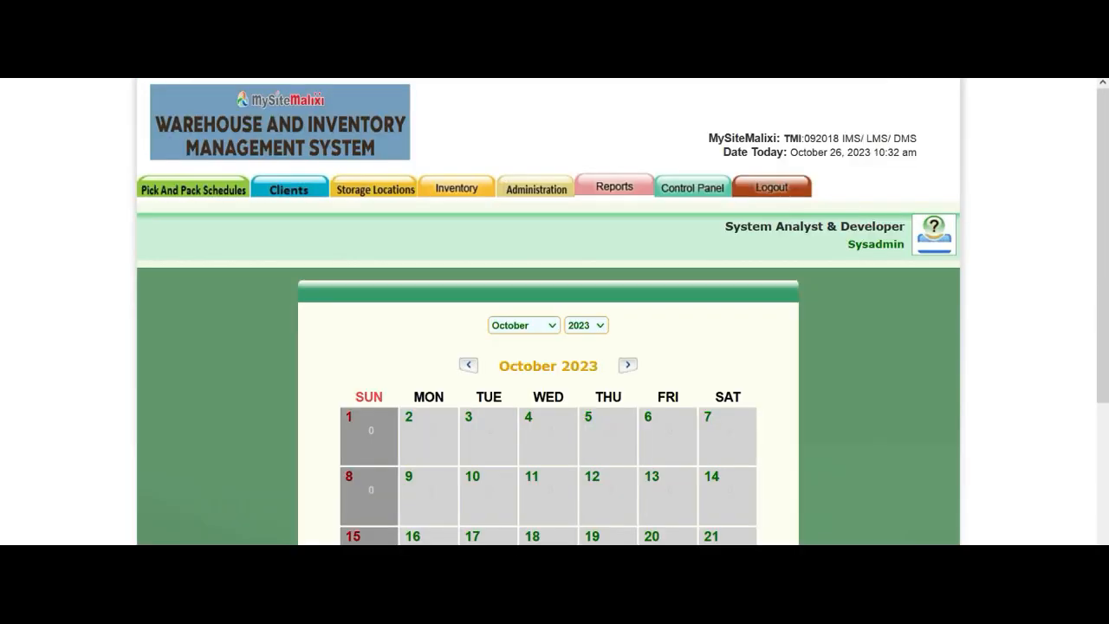
pyautogui.scroll(-3, 547, 347)
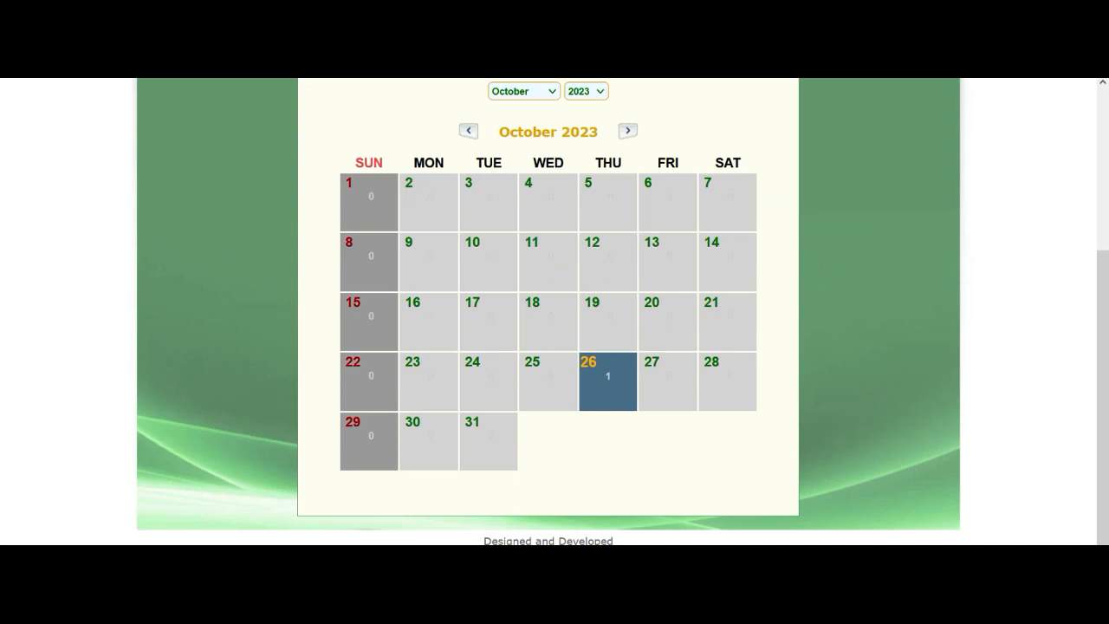
pyautogui.click(608, 376)
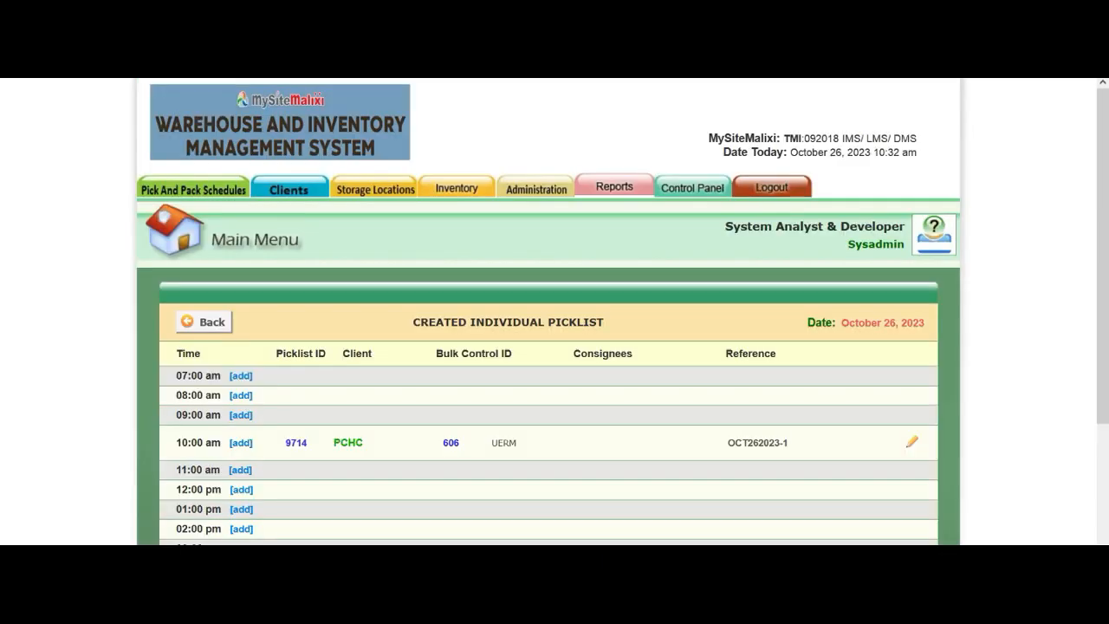
pyautogui.scroll(-3, 609, 376)
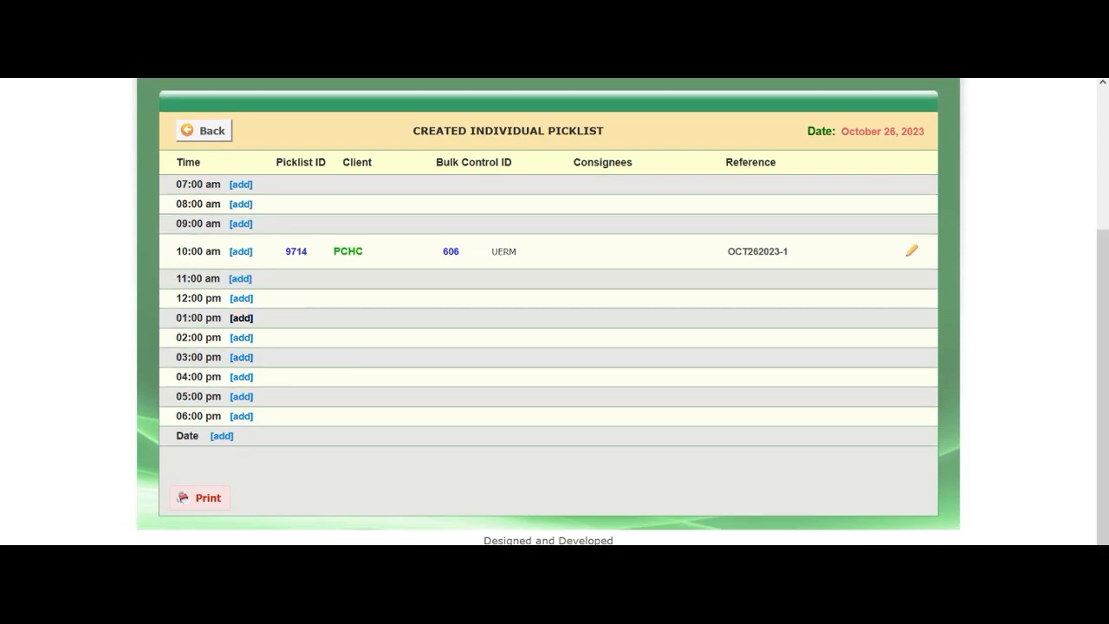
pyautogui.click(241, 318)
# Step: Choose WATSONS CEBU from the consignee list for the new pick list allocation and submit it
pyautogui.scroll(-1, 549, 312)
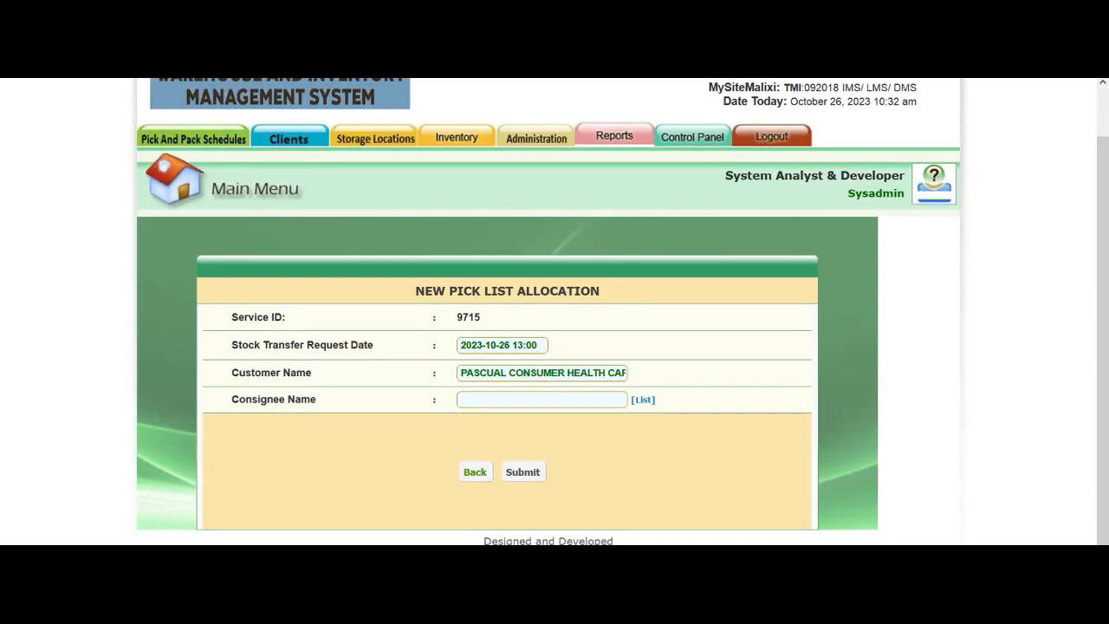
pyautogui.click(643, 399)
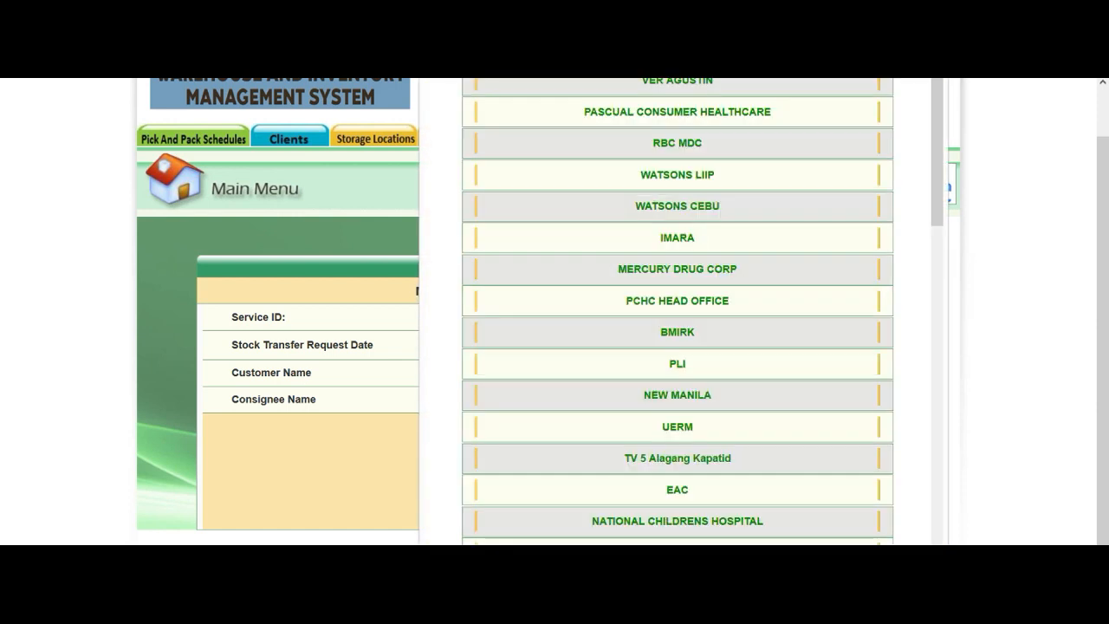
pyautogui.moveTo(677, 7); pyautogui.dragTo(680, 52)
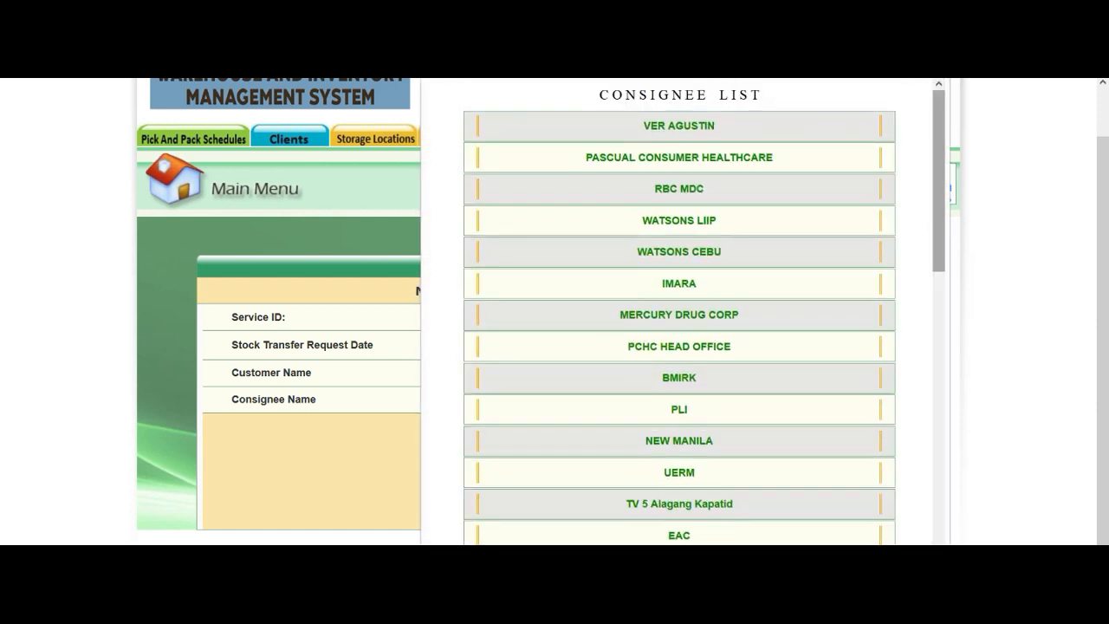
pyautogui.moveTo(938, 173); pyautogui.dragTo(939, 507)
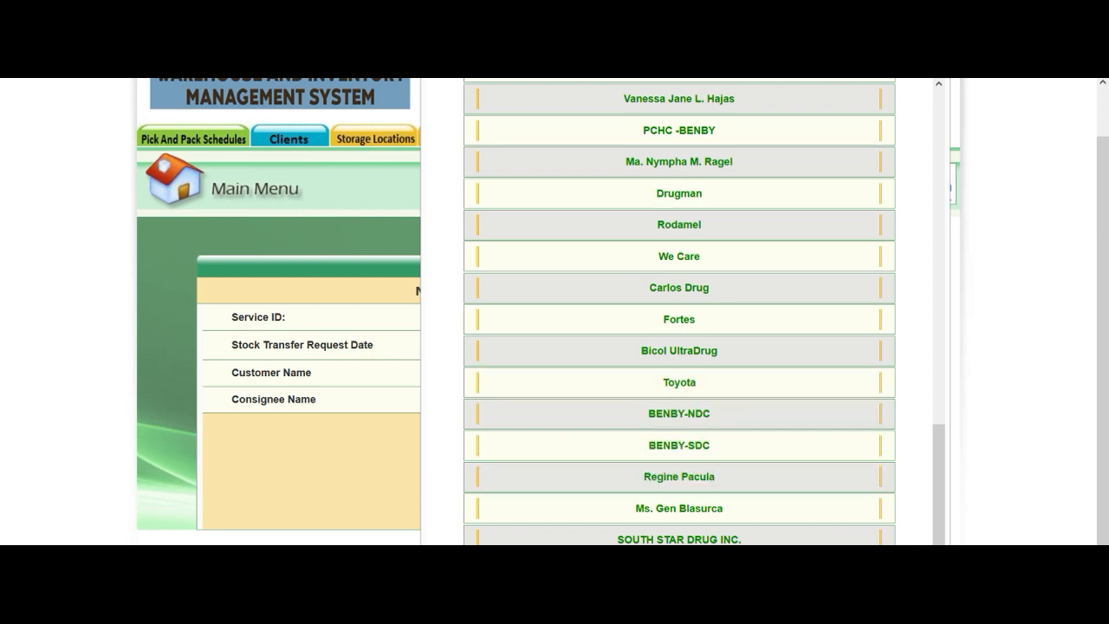
pyautogui.moveTo(939, 468); pyautogui.dragTo(938, 153)
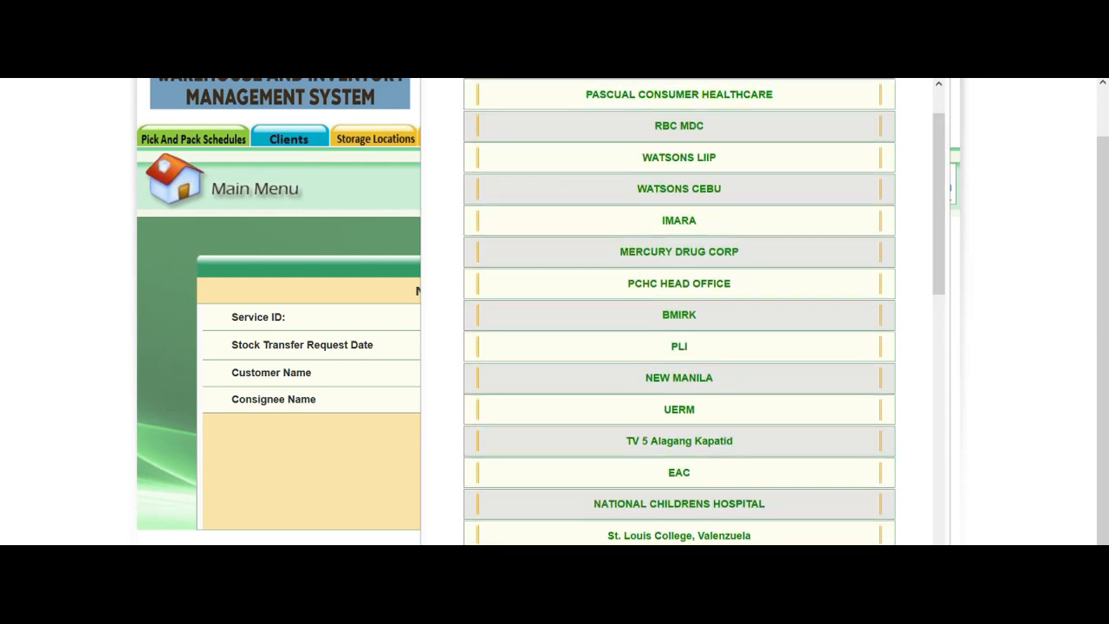
pyautogui.click(680, 186)
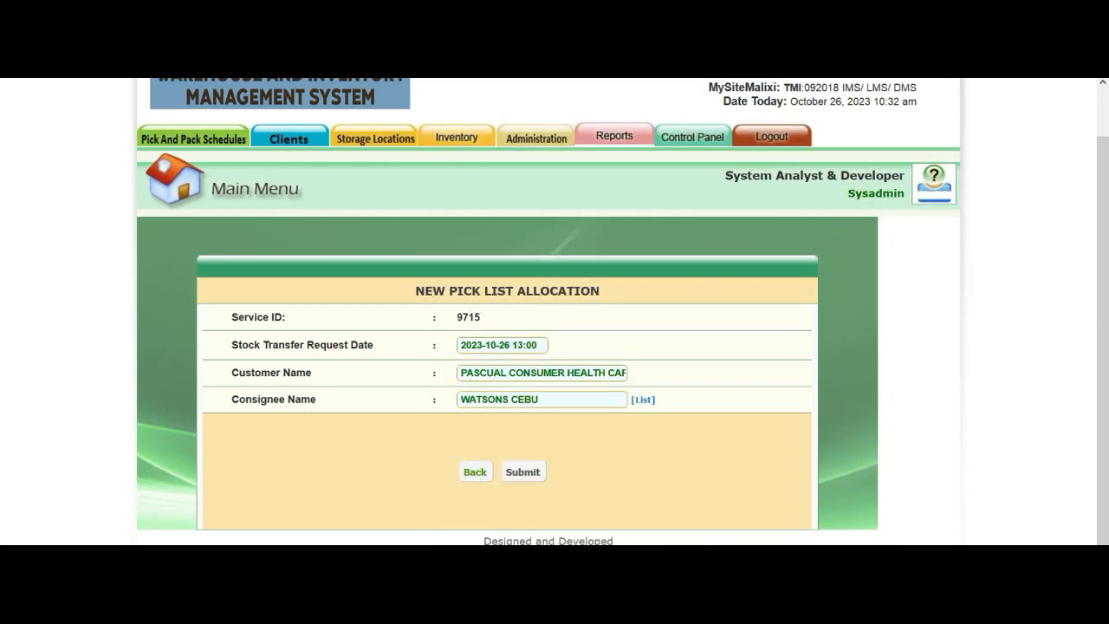
pyautogui.click(524, 472)
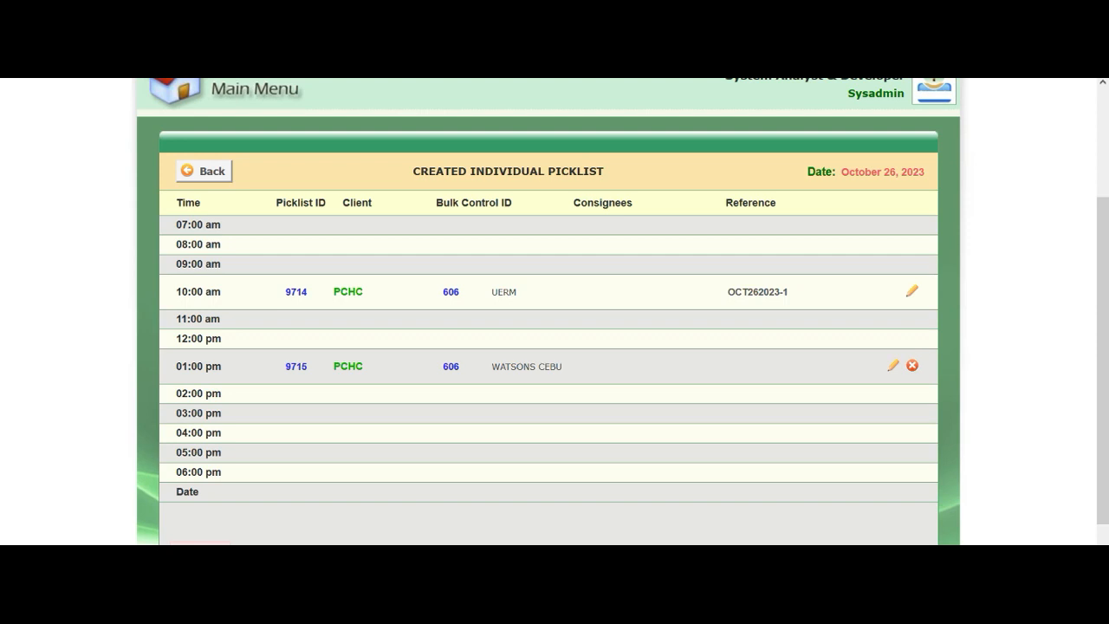
# Step: Compare the consignee, picklist IDs and bulk control IDs of the two created individual pick lists
pyautogui.moveTo(563, 367); pyautogui.dragTo(491, 367)
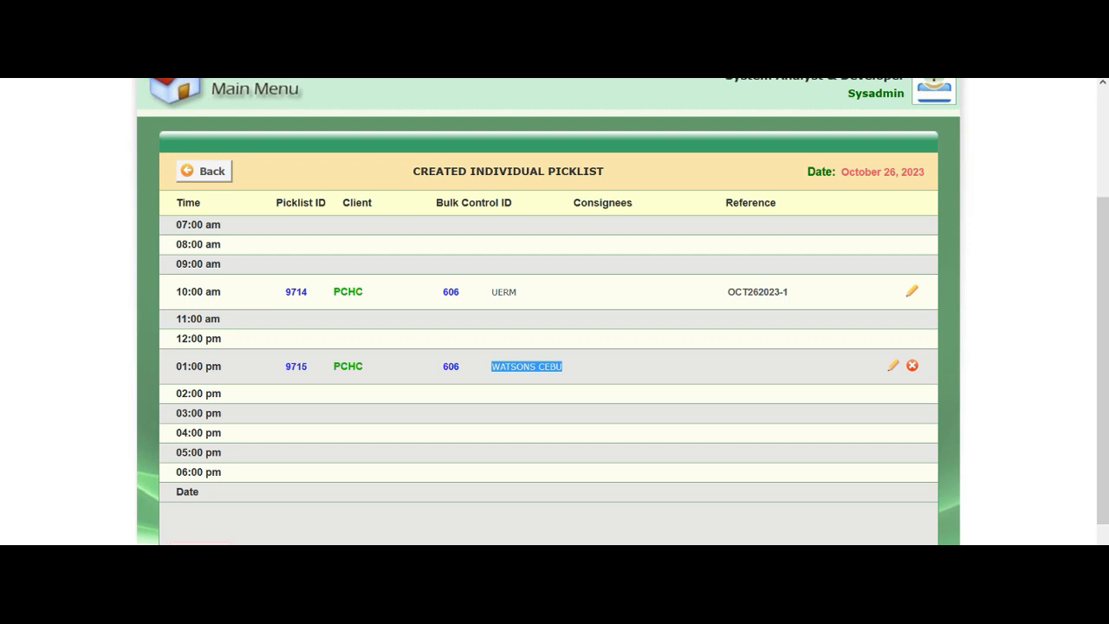
pyautogui.click(527, 366)
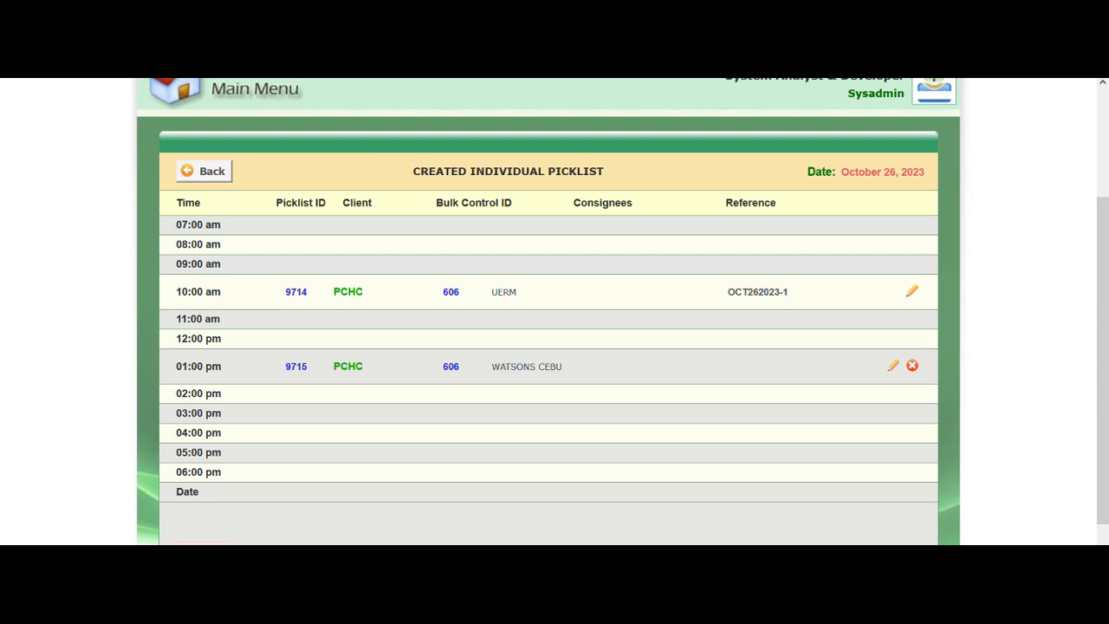
pyautogui.moveTo(307, 292); pyautogui.dragTo(276, 291)
pyautogui.moveTo(317, 366); pyautogui.dragTo(276, 367)
pyautogui.moveTo(308, 291); pyautogui.dragTo(283, 291)
pyautogui.moveTo(310, 367); pyautogui.dragTo(275, 367)
pyautogui.click(276, 367)
pyautogui.moveTo(469, 366); pyautogui.dragTo(442, 366)
pyautogui.moveTo(470, 292); pyautogui.dragTo(442, 292)
pyautogui.click(442, 292)
# Step: Open the WATSONS CEBU pick list and set its reference document to OCT262023-2
pyautogui.click(297, 367)
pyautogui.scroll(-4, 554, 346)
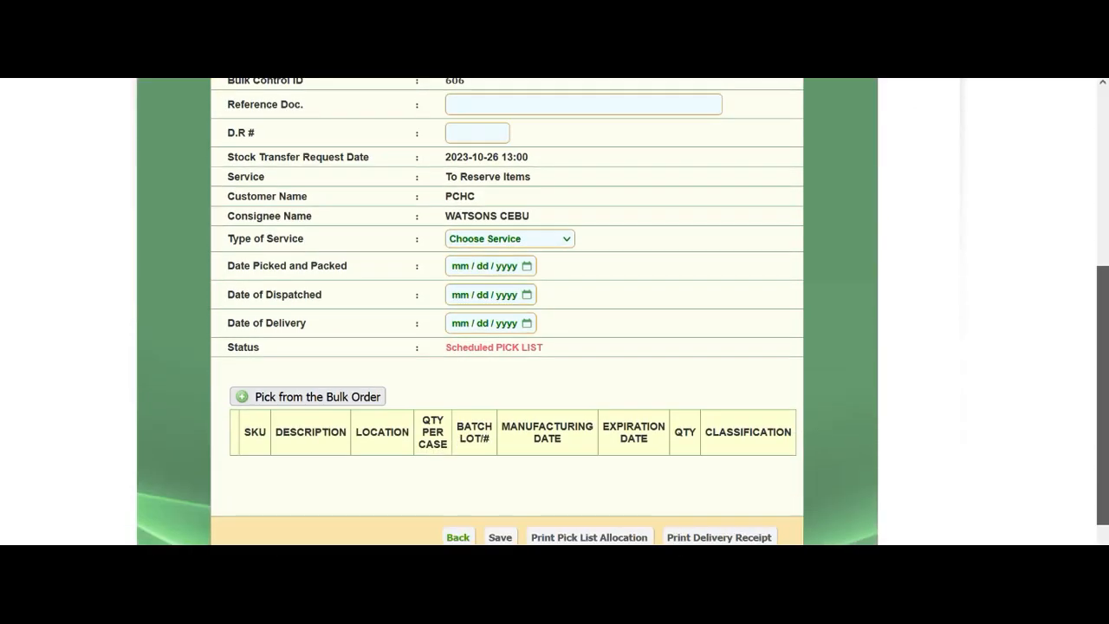
pyautogui.scroll(2, 554, 347)
pyautogui.click(481, 280)
pyautogui.click(481, 280)
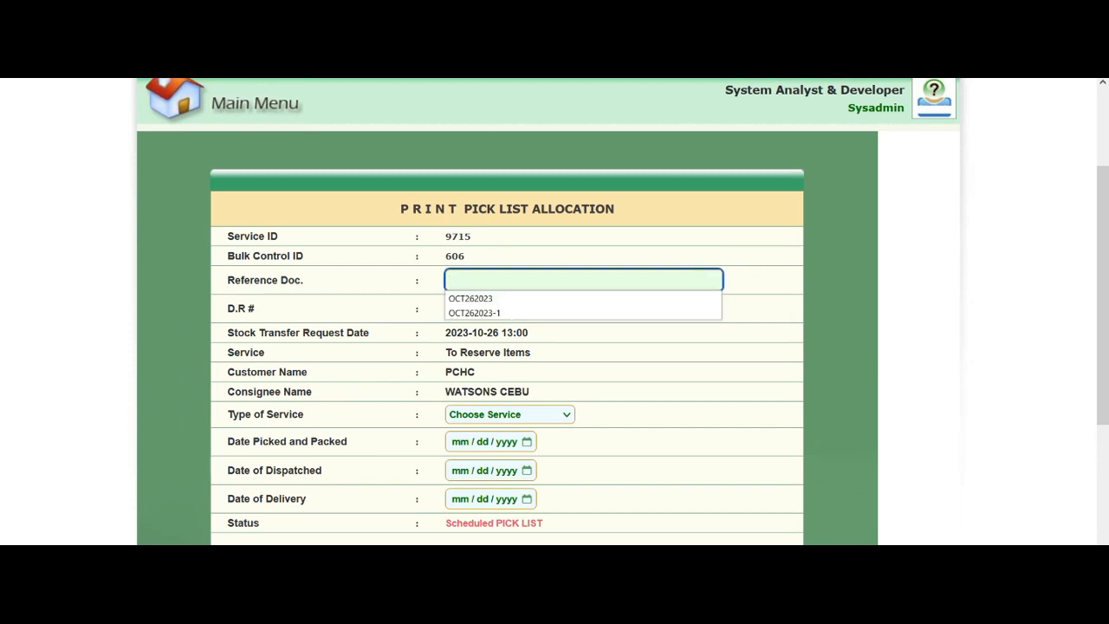
pyautogui.click(481, 313)
pyautogui.click(481, 281)
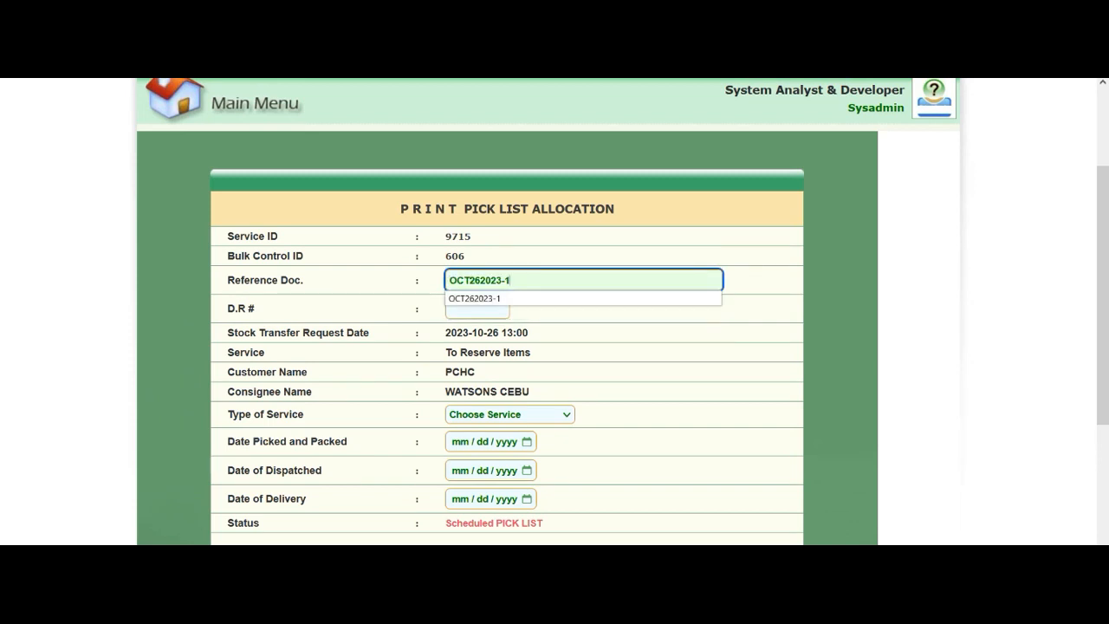
pyautogui.press('BackSpace')
pyautogui.write('2')
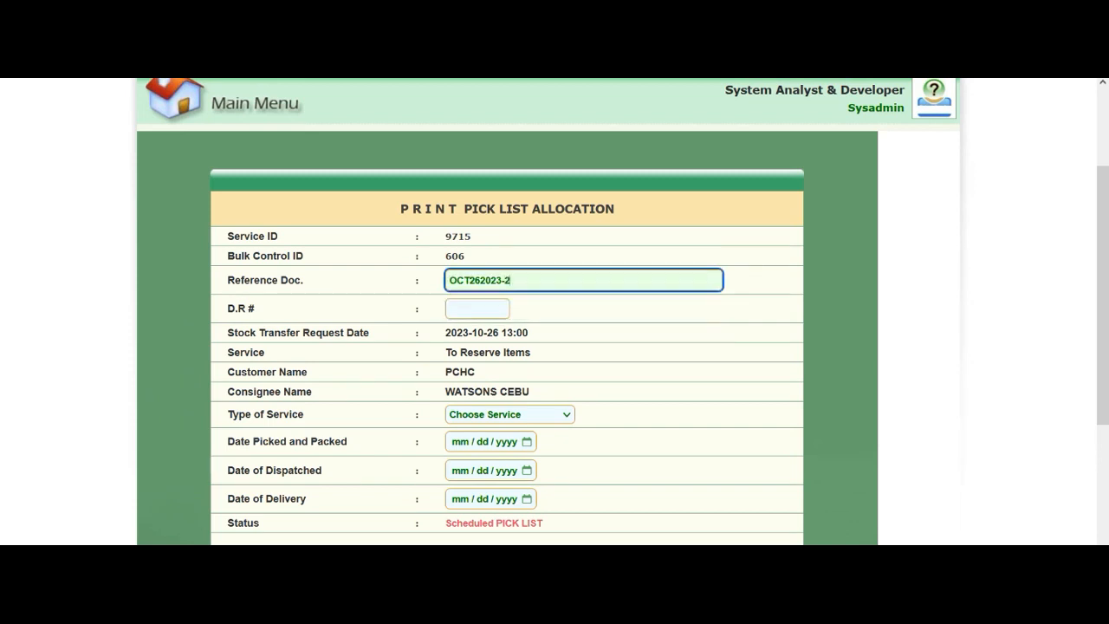
# Step: Set the pick list's D.R # to DR-OCT26-2
pyautogui.click(478, 309)
pyautogui.click(477, 309)
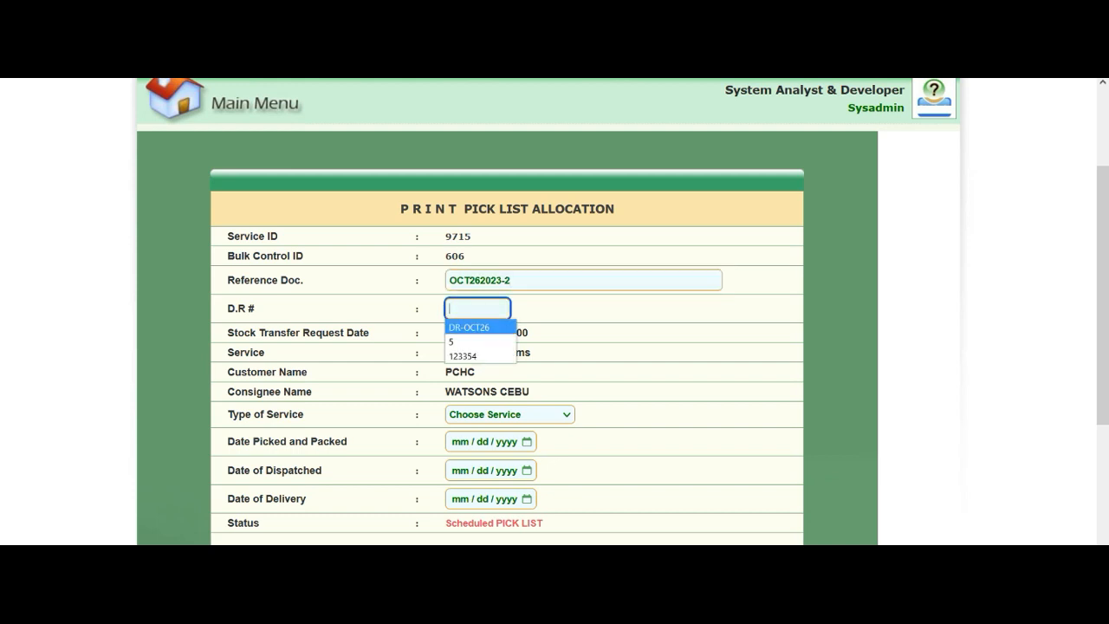
pyautogui.click(471, 327)
pyautogui.write('-2')
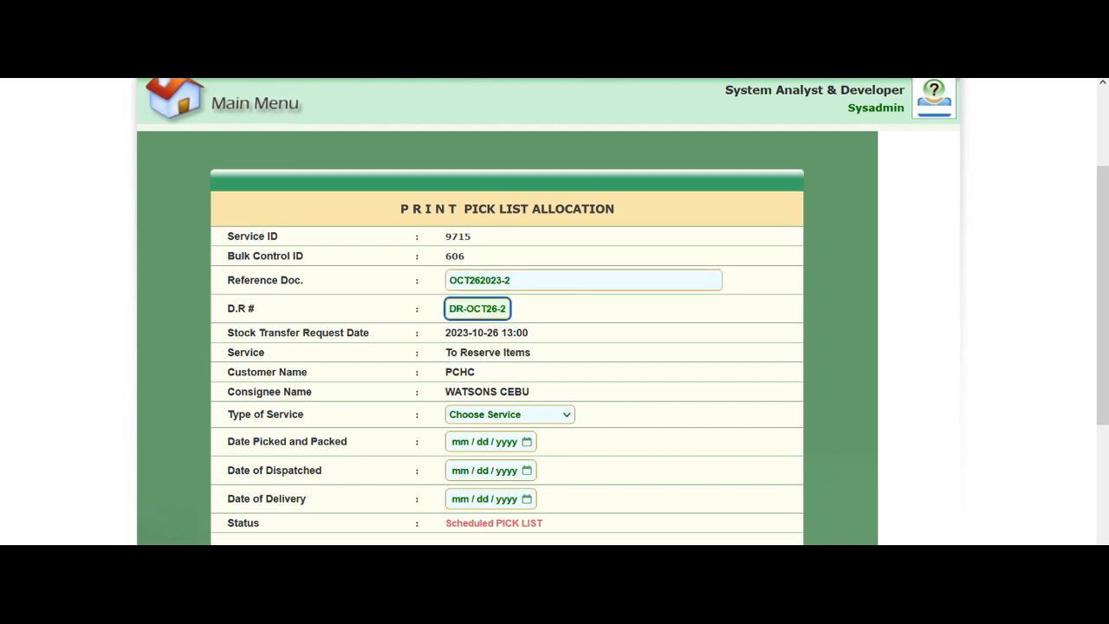
pyautogui.press('Tab')
# Step: Set the type of service to REGULAR and the date picked and packed to 10/26/2023
pyautogui.scroll(-2, 554, 312)
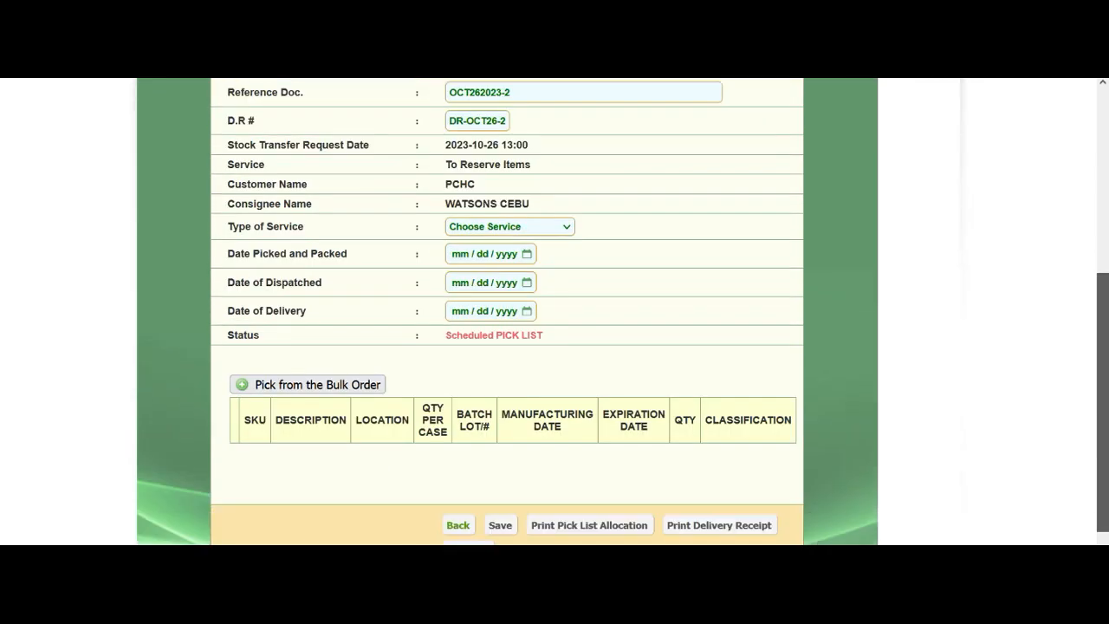
pyautogui.click(509, 222)
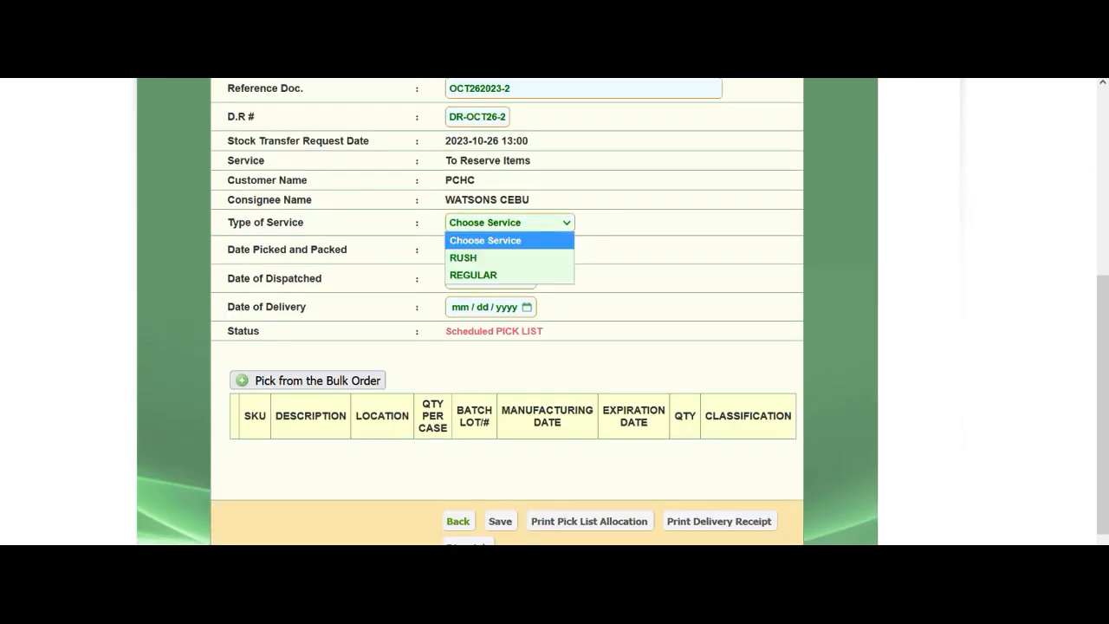
pyautogui.click(509, 275)
pyautogui.click(527, 250)
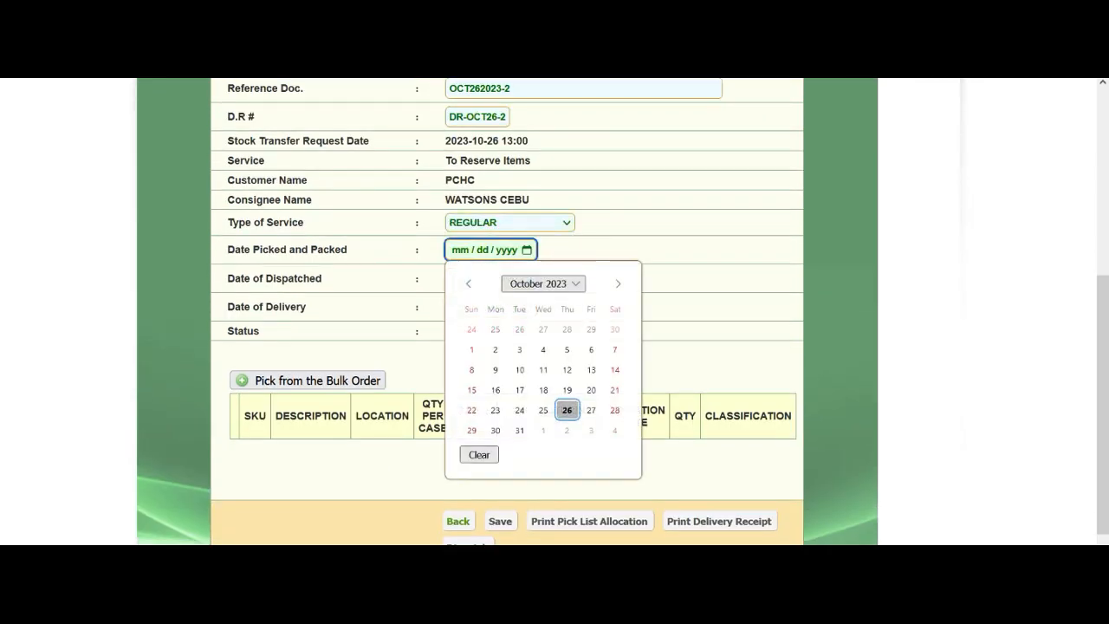
pyautogui.click(567, 410)
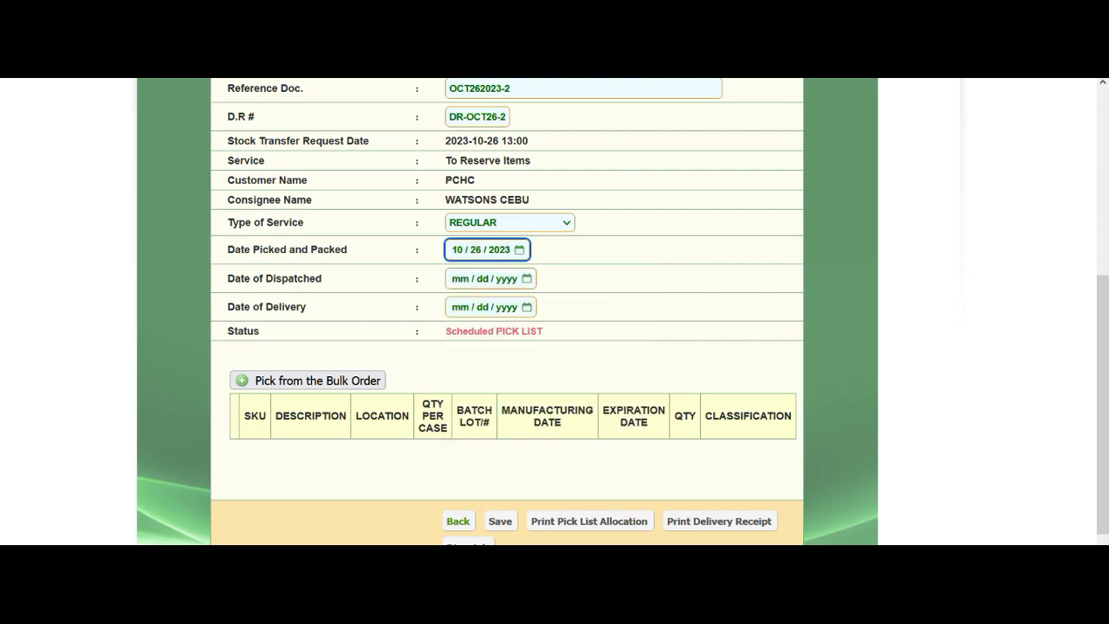
# Step: Set the WATSONS CEBU pick list's date of dispatched and date of delivery to 10/27/2023
pyautogui.click(527, 279)
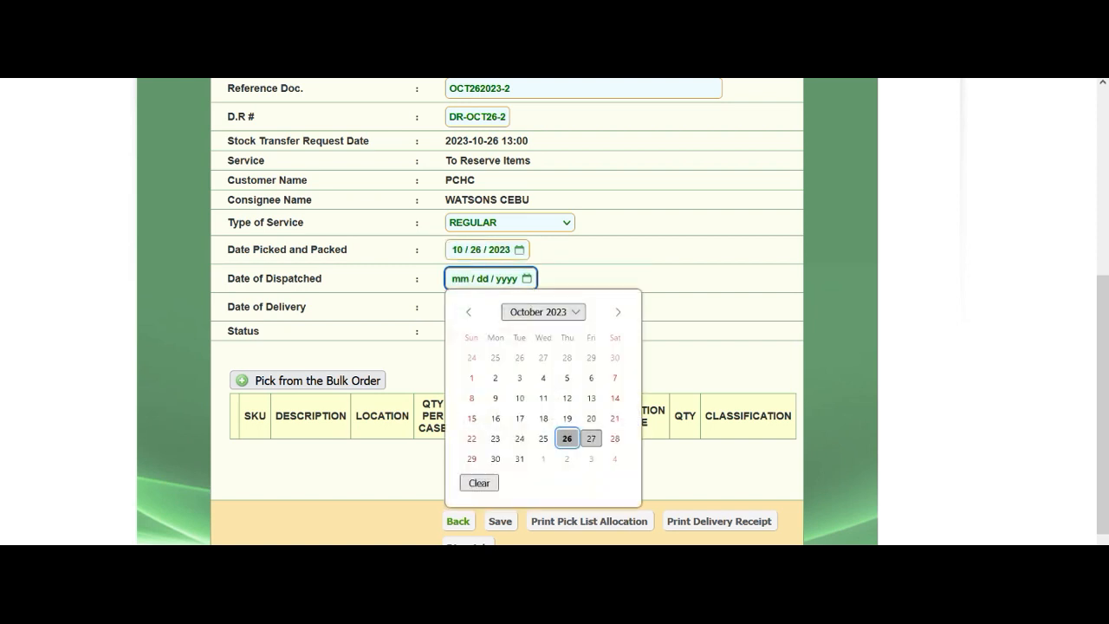
pyautogui.click(591, 438)
pyautogui.click(527, 306)
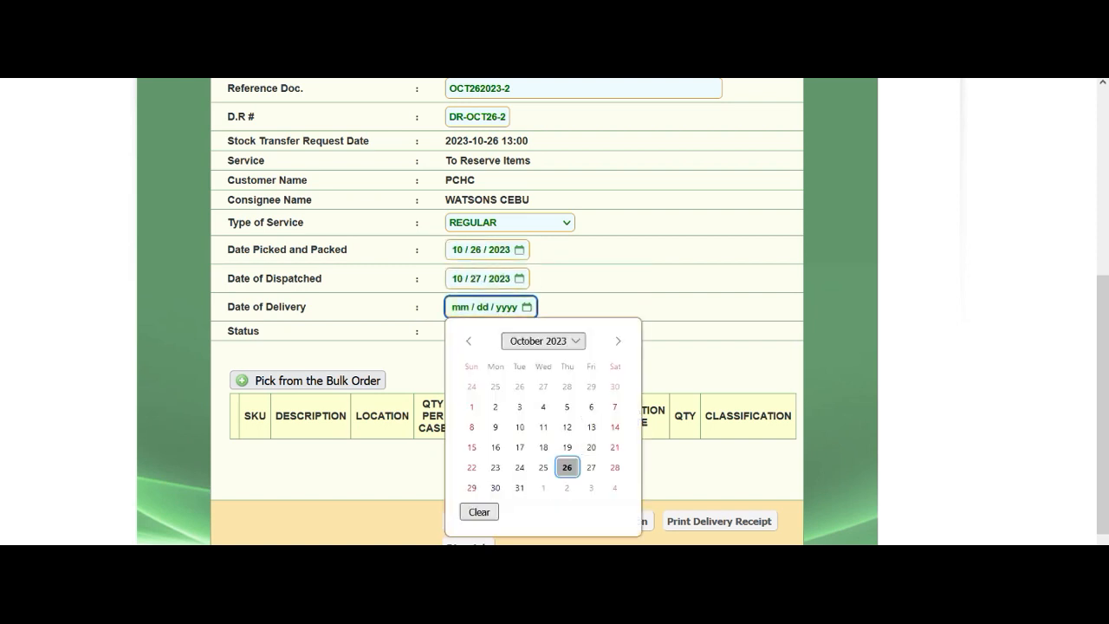
pyautogui.click(591, 467)
# Step: Open the pre-pick summary list of the bulk order and check the stock available at location F0102
pyautogui.scroll(-1, 554, 312)
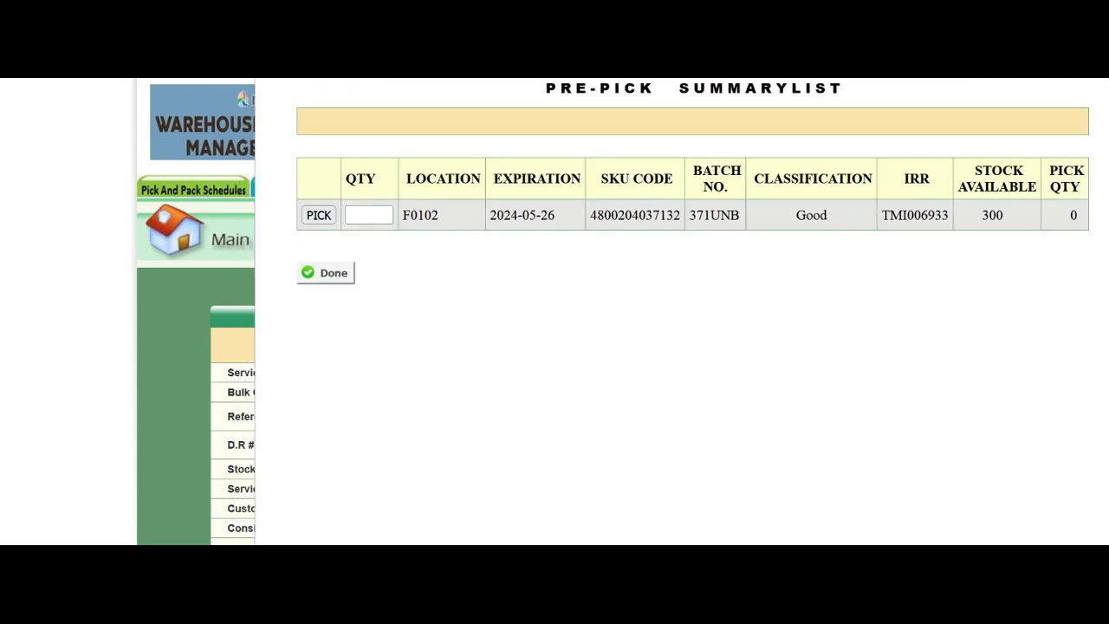
pyautogui.moveTo(694, 66); pyautogui.dragTo(695, 35)
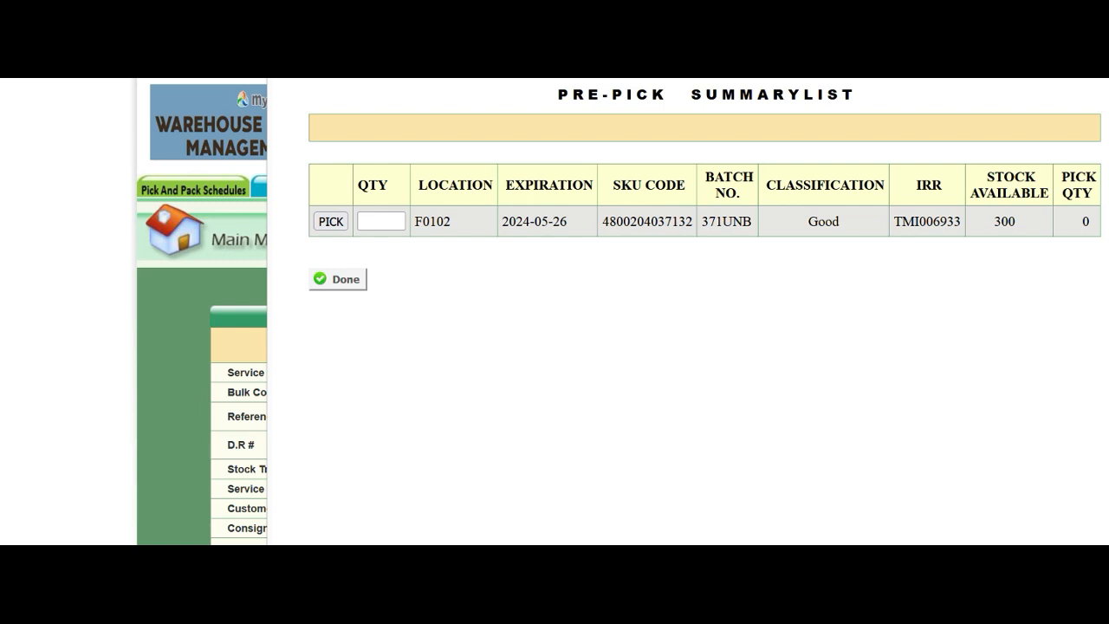
pyautogui.moveTo(695, 34); pyautogui.dragTo(640, 33)
pyautogui.doubleClick(950, 220)
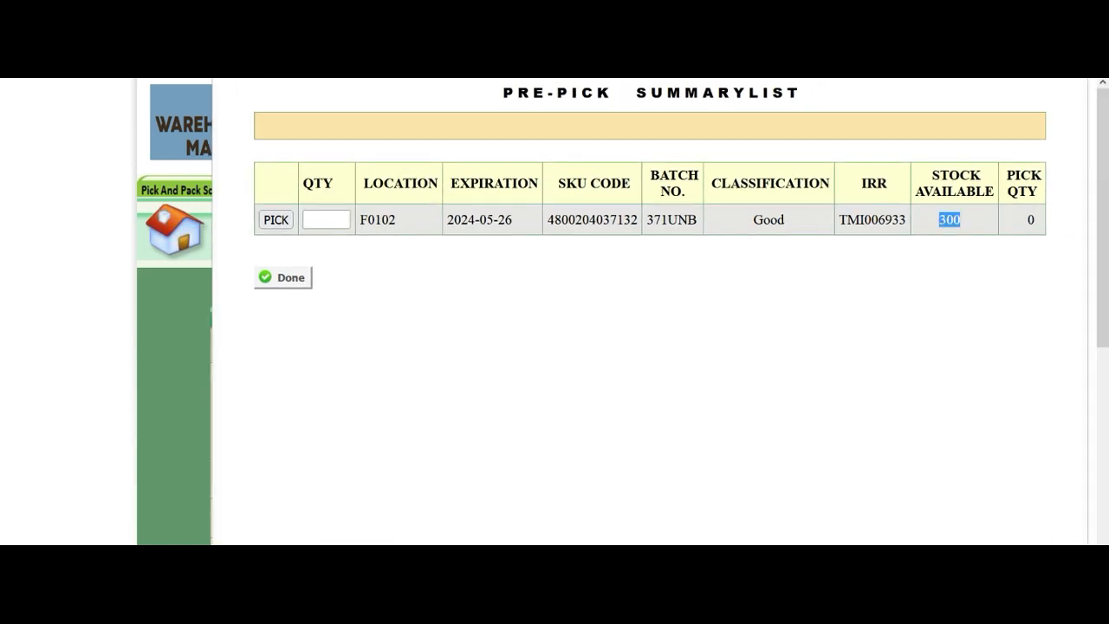
pyautogui.click(964, 220)
pyautogui.moveTo(965, 220); pyautogui.dragTo(936, 220)
pyautogui.click(950, 220)
pyautogui.click(950, 221)
# Step: Pick a quantity of 300 of batch 371UNB from location F0102, check the updated quantities and finish picking
pyautogui.click(327, 220)
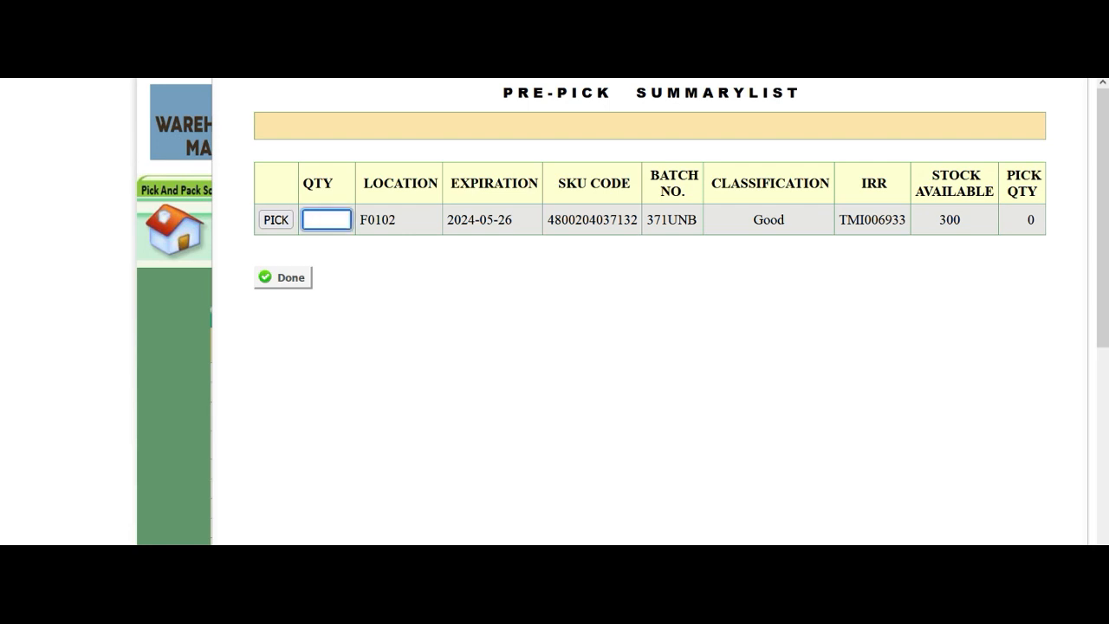
pyautogui.write('300')
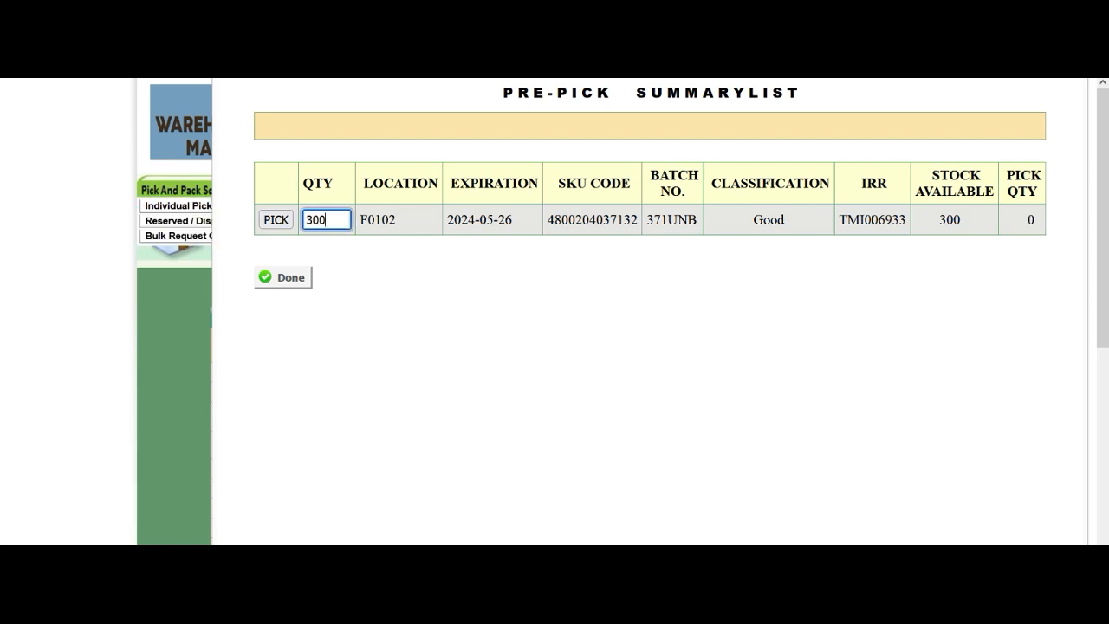
pyautogui.press('Tab')
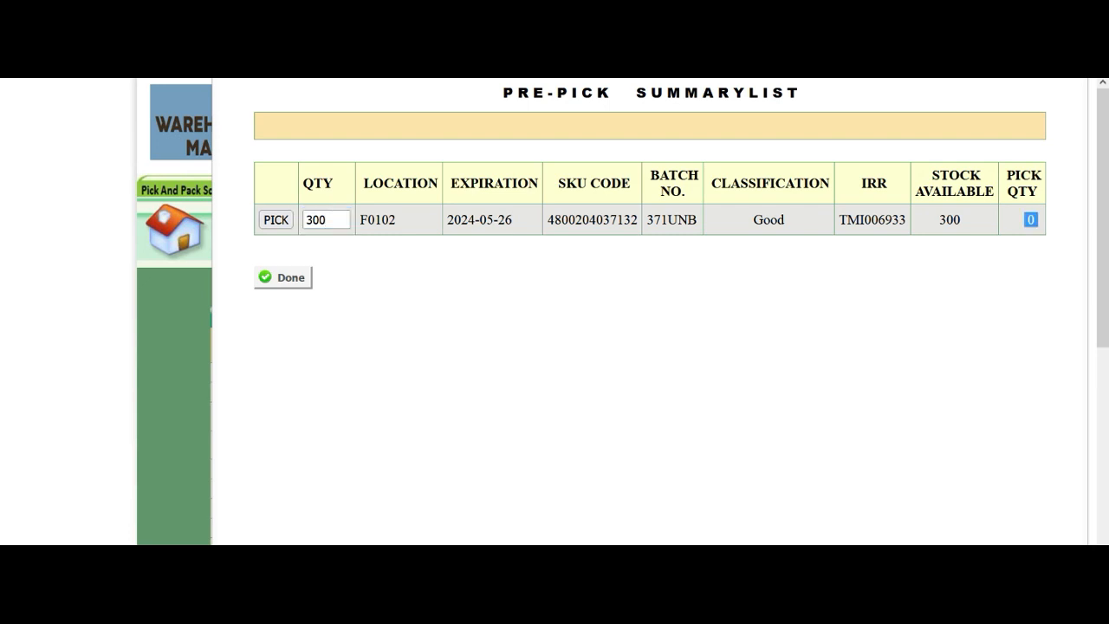
pyautogui.click(327, 220)
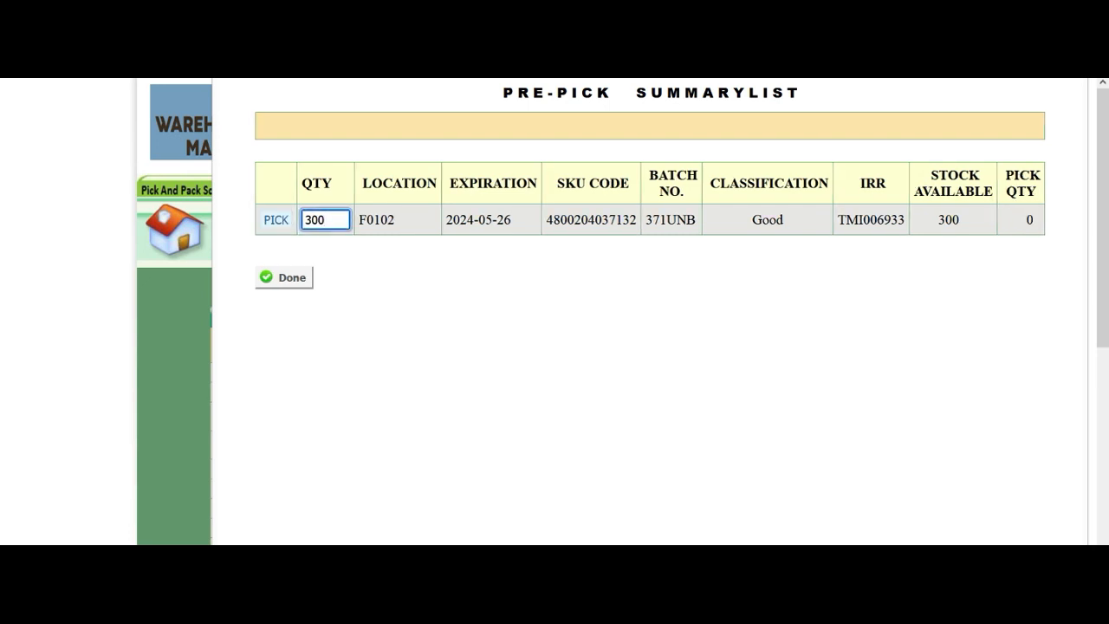
pyautogui.click(276, 220)
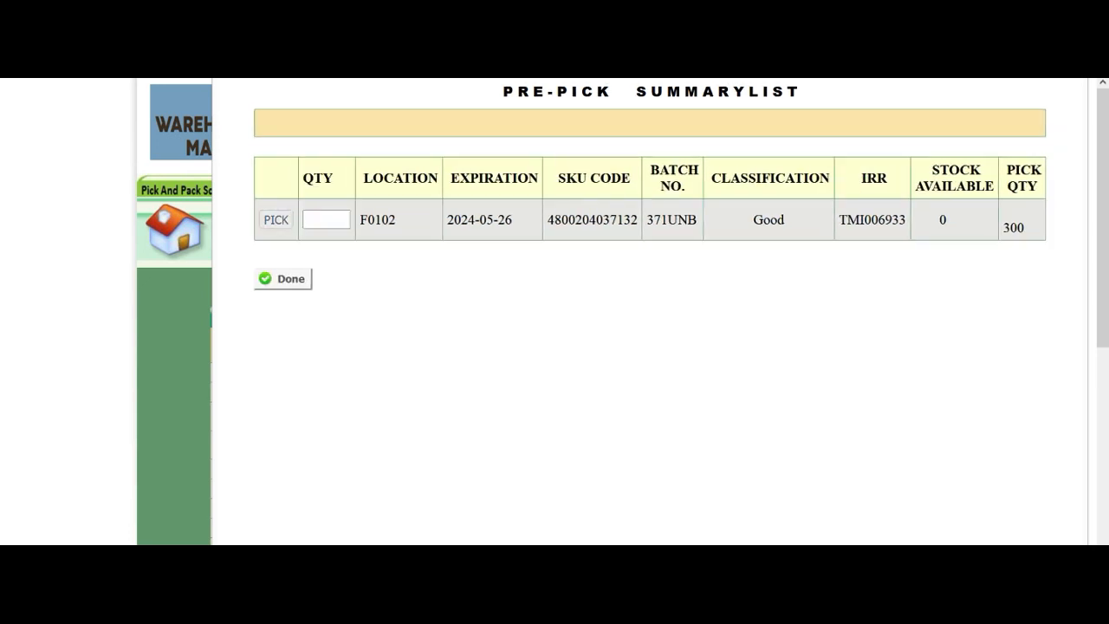
pyautogui.moveTo(950, 220); pyautogui.dragTo(933, 220)
pyautogui.moveTo(1003, 227); pyautogui.dragTo(1025, 227)
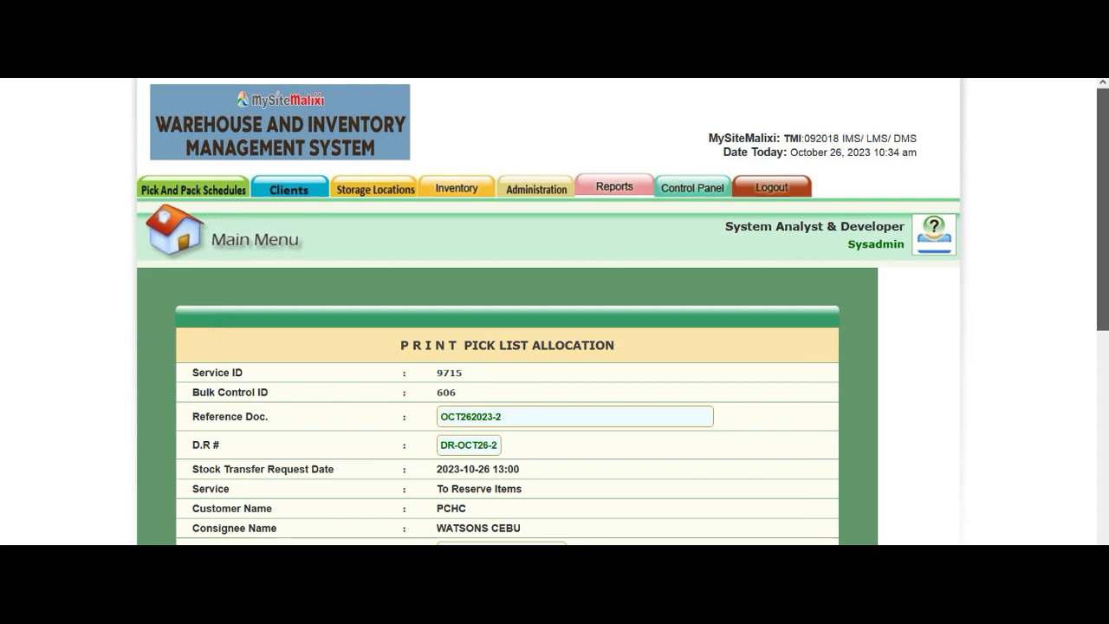
# Step: Review the picked item's SKU, location, batch, dates, quantity and classification in the pick list
pyautogui.scroll(-5, 507, 346)
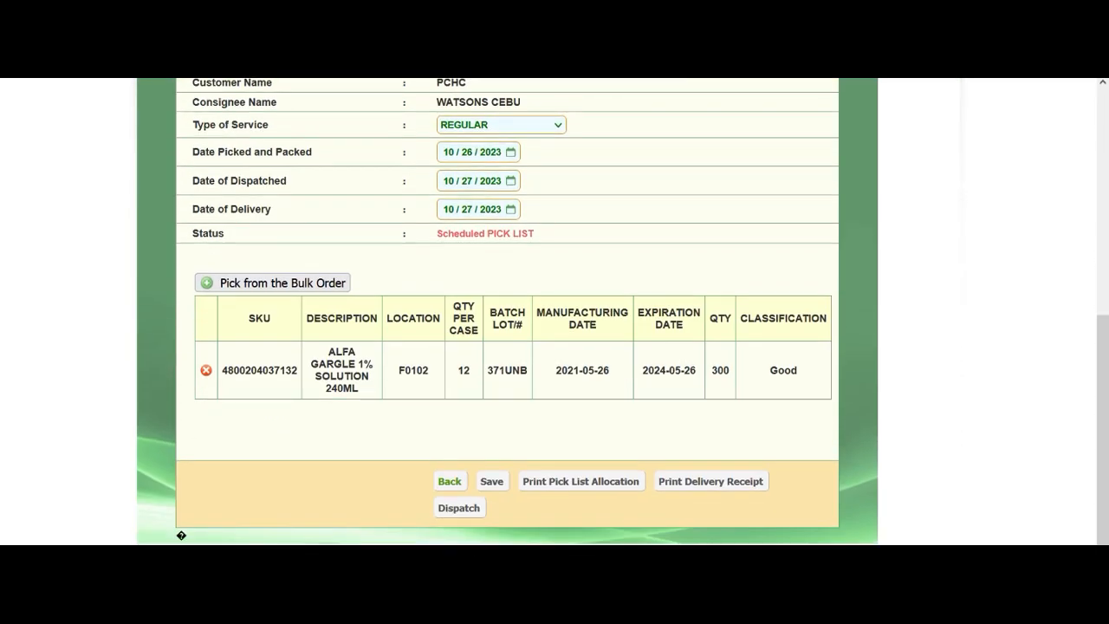
pyautogui.moveTo(222, 370); pyautogui.dragTo(428, 370)
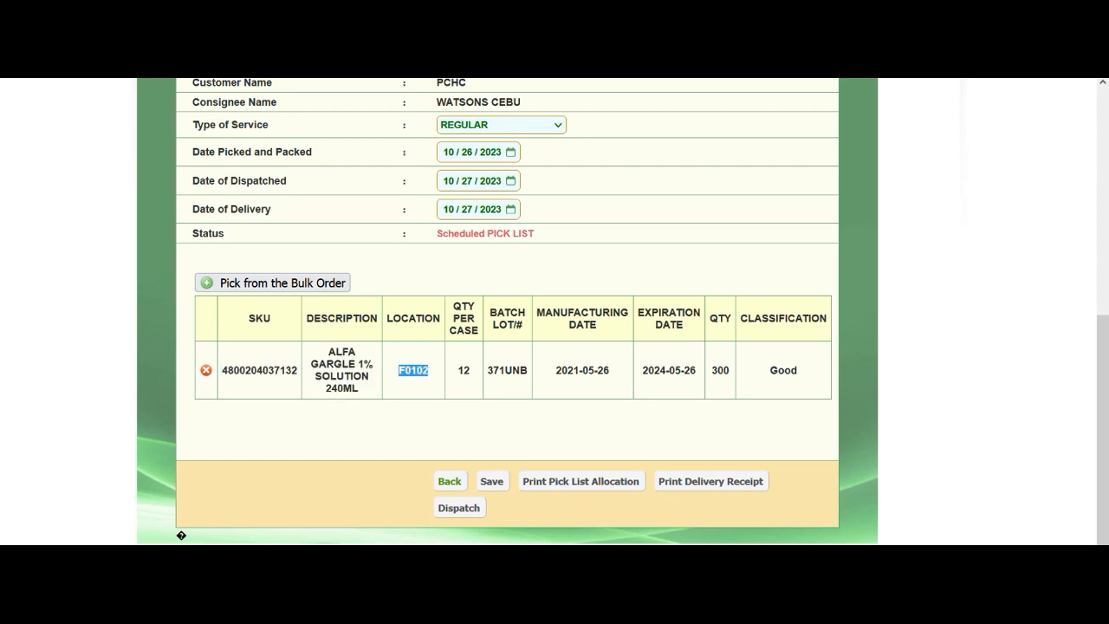
pyautogui.moveTo(487, 371); pyautogui.dragTo(797, 370)
pyautogui.click(796, 373)
# Step: Save the WATSONS CEBU pick list allocation and return to the list of created individual pick lists
pyautogui.click(492, 481)
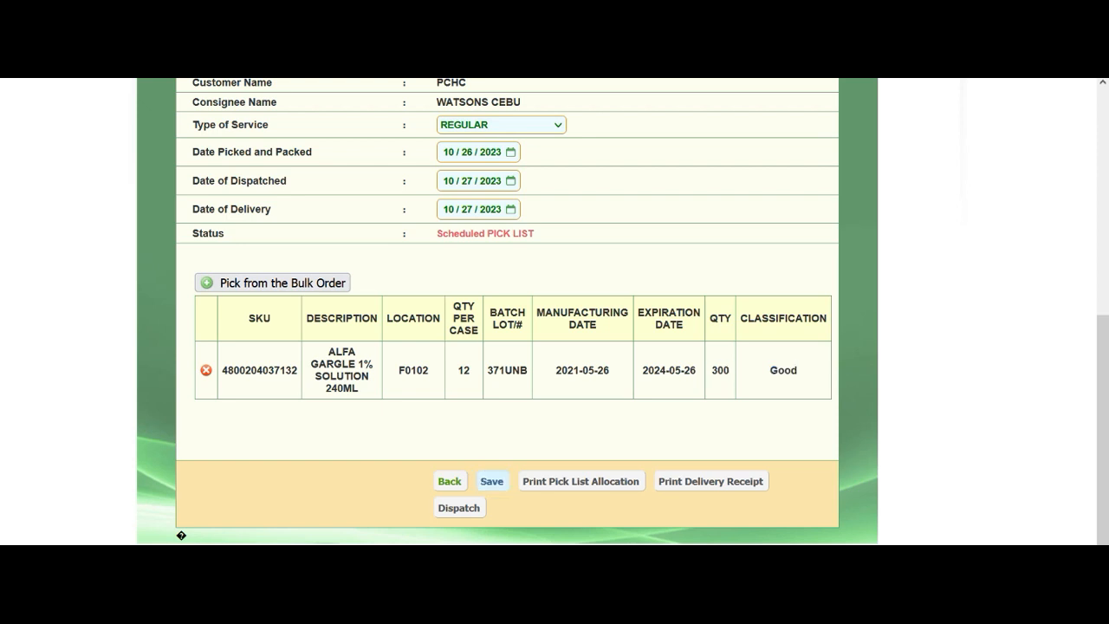
pyautogui.scroll(-3, 507, 312)
pyautogui.scroll(-2, 507, 312)
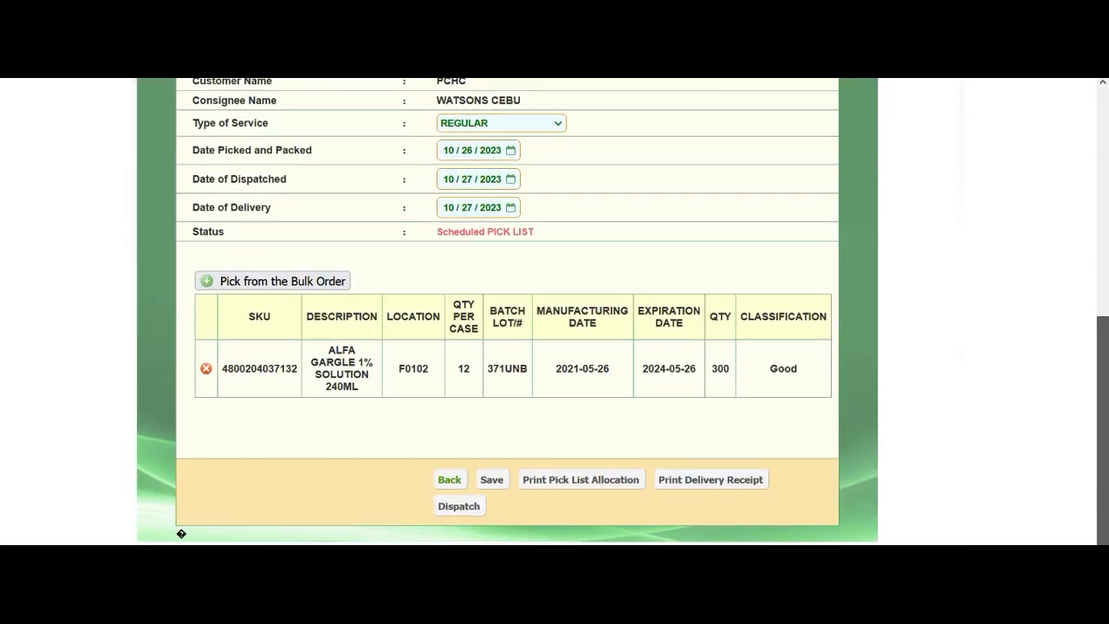
pyautogui.moveTo(1104, 433)
pyautogui.mouseDown()
pyautogui.moveTo(1104, 375)
pyautogui.moveTo(1104, 422)
pyautogui.mouseUp()
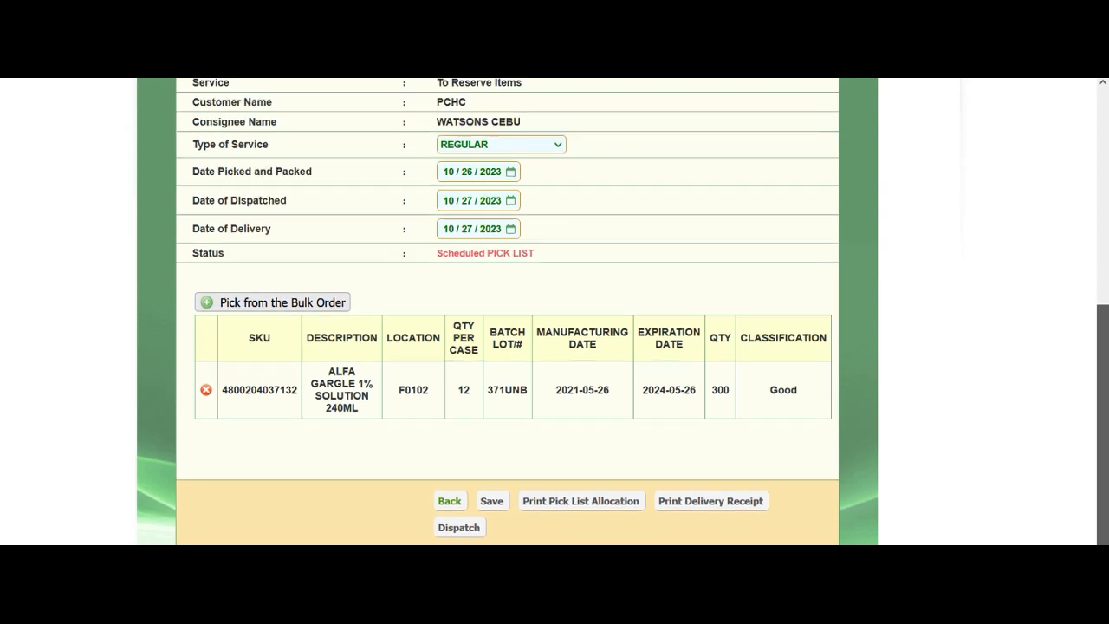
pyautogui.scroll(-1, 554, 312)
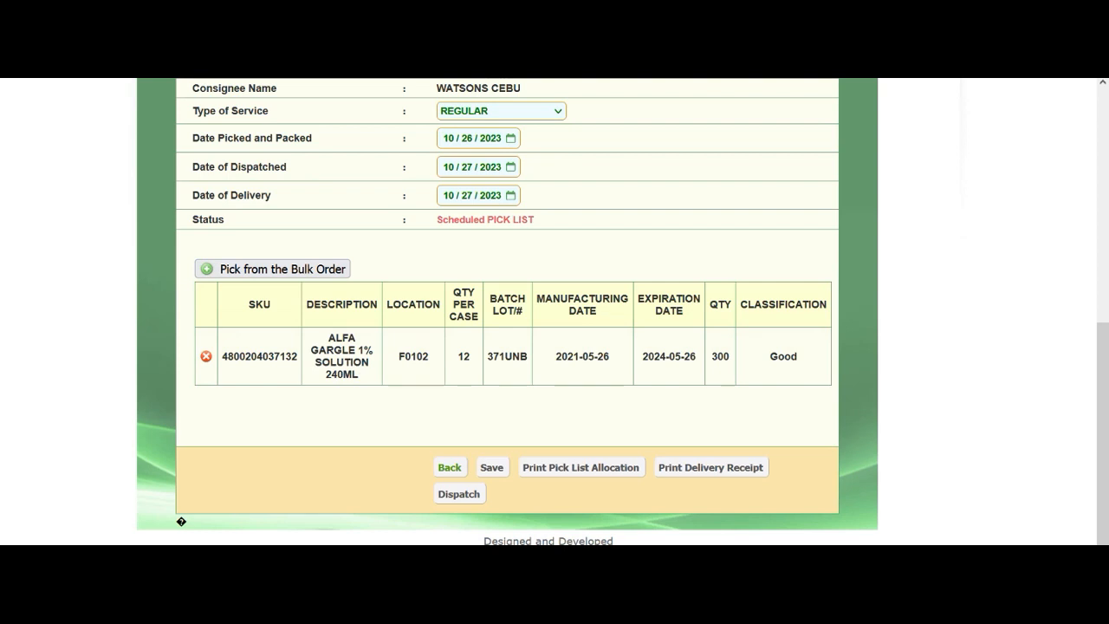
pyautogui.click(450, 468)
# Step: Check the bulk control IDs, picklist IDs and consignee names of the UERM and WATSONS CEBU pick lists
pyautogui.moveTo(1103, 277); pyautogui.dragTo(1103, 390)
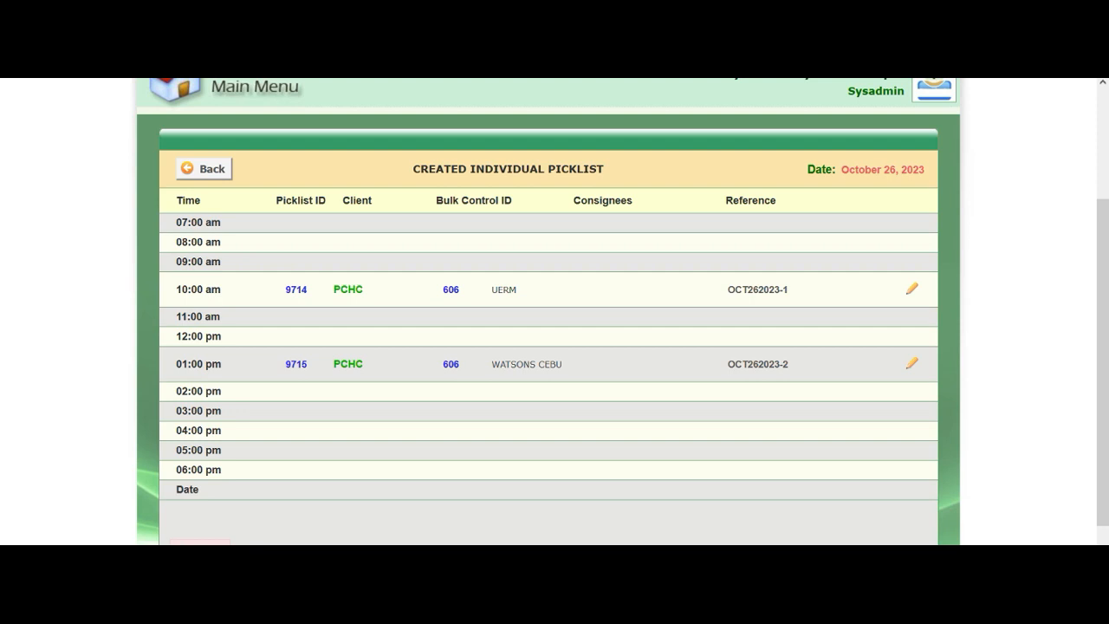
pyautogui.moveTo(1104, 364); pyautogui.dragTo(1104, 391)
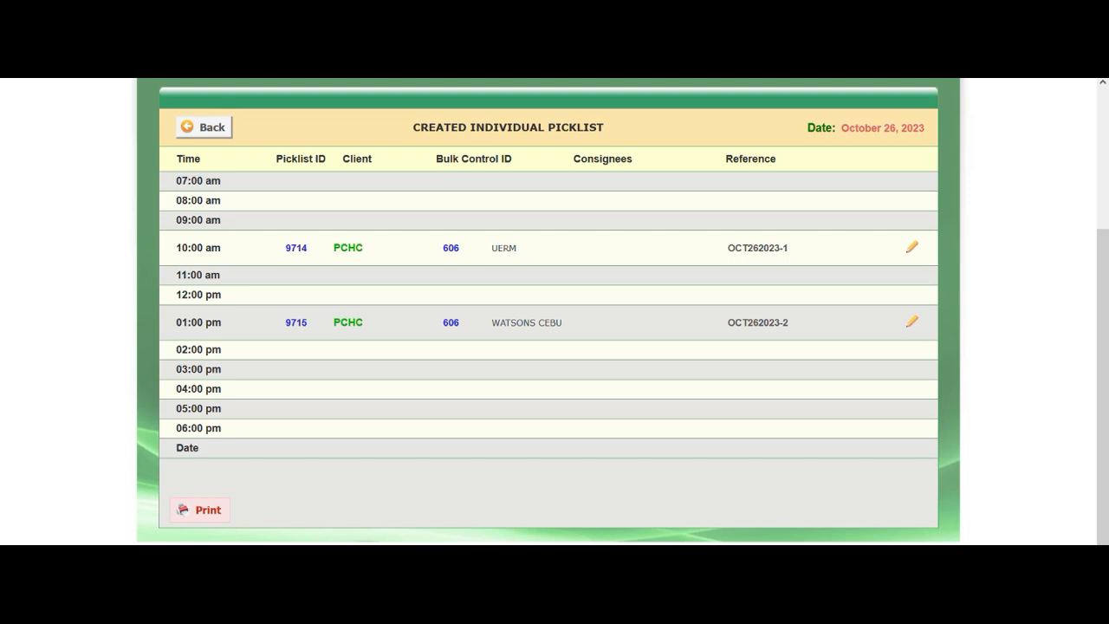
pyautogui.moveTo(460, 249); pyautogui.dragTo(442, 248)
pyautogui.moveTo(442, 322); pyautogui.dragTo(465, 323)
pyautogui.click(464, 322)
pyautogui.moveTo(308, 249); pyautogui.dragTo(278, 249)
pyautogui.click(277, 249)
pyautogui.moveTo(442, 248); pyautogui.dragTo(519, 248)
pyautogui.click(464, 247)
pyautogui.click(518, 248)
pyautogui.moveTo(563, 323); pyautogui.dragTo(491, 322)
pyautogui.click(490, 322)
pyautogui.moveTo(752, 619)
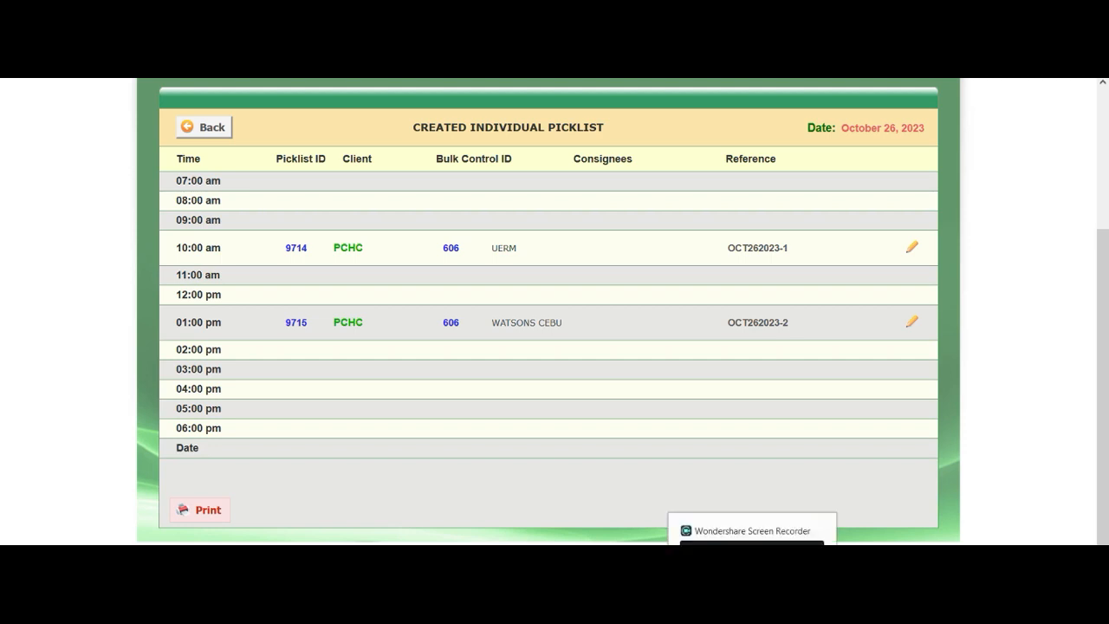